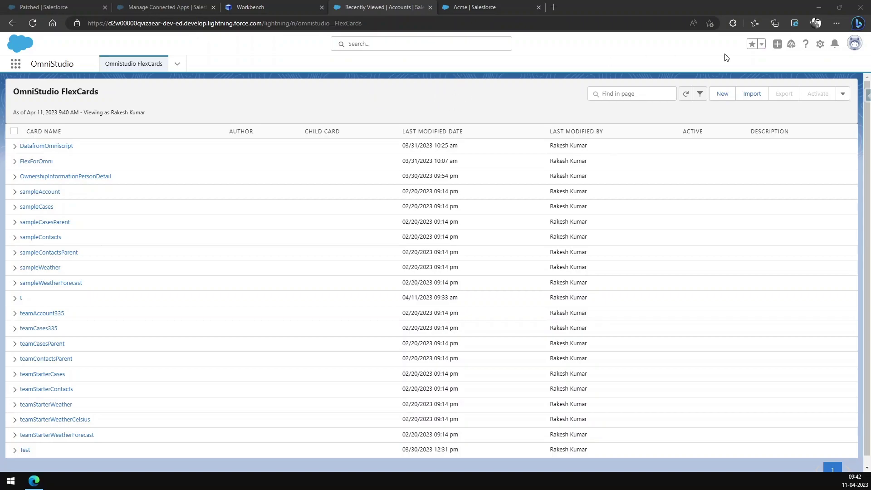
Step: Start a new FlexCard with the name and title ChildFlex, keeping the Lightning theme and Accenture as author
{"action": "left_click", "coordinate": [721, 95]}
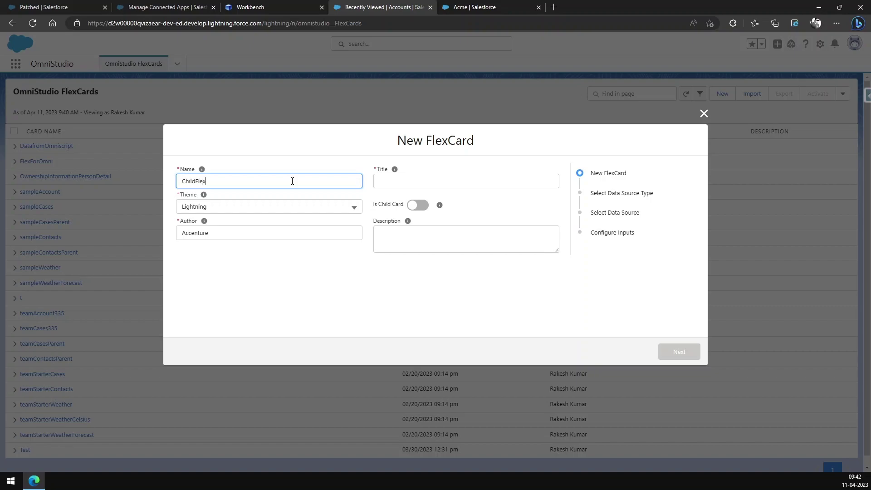
{"action": "type", "text": "ChildFlex"}
{"action": "left_click", "coordinate": [450, 289]}
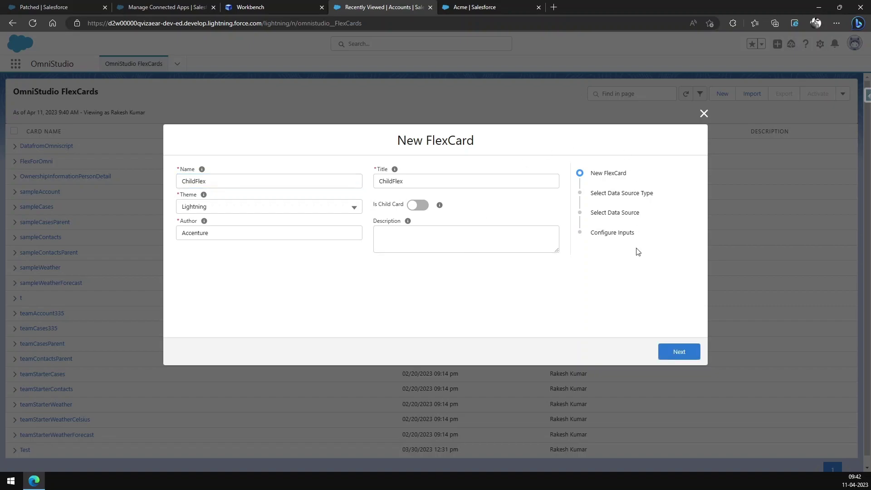
{"action": "left_click", "coordinate": [679, 352]}
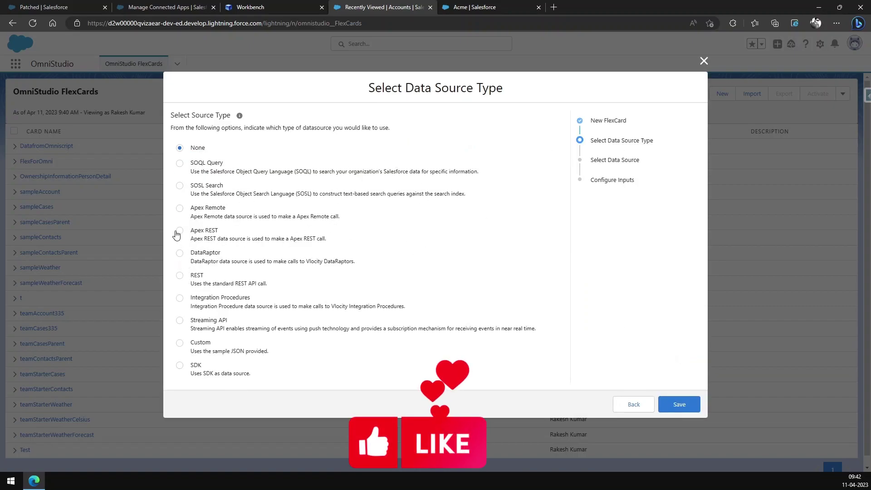
Step: Use the DataRaptor getAccountByID as the card's data source and save the new FlexCard
{"action": "left_click", "coordinate": [180, 254]}
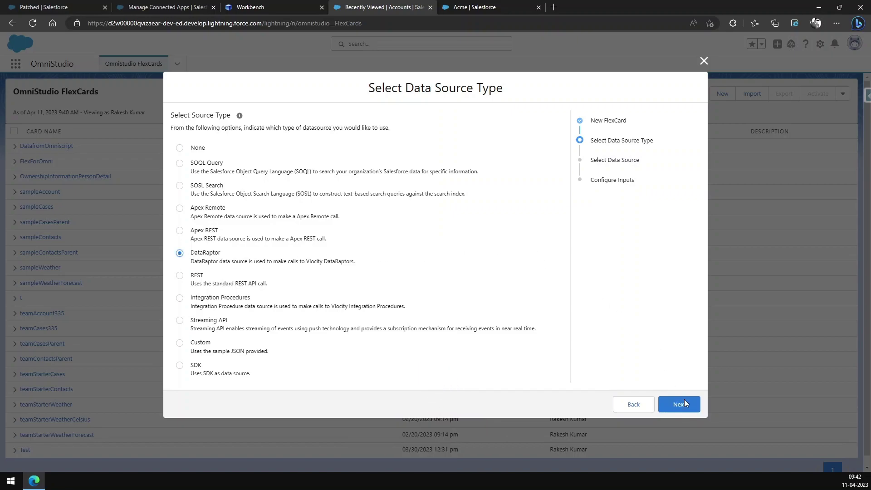
{"action": "left_click", "coordinate": [679, 404]}
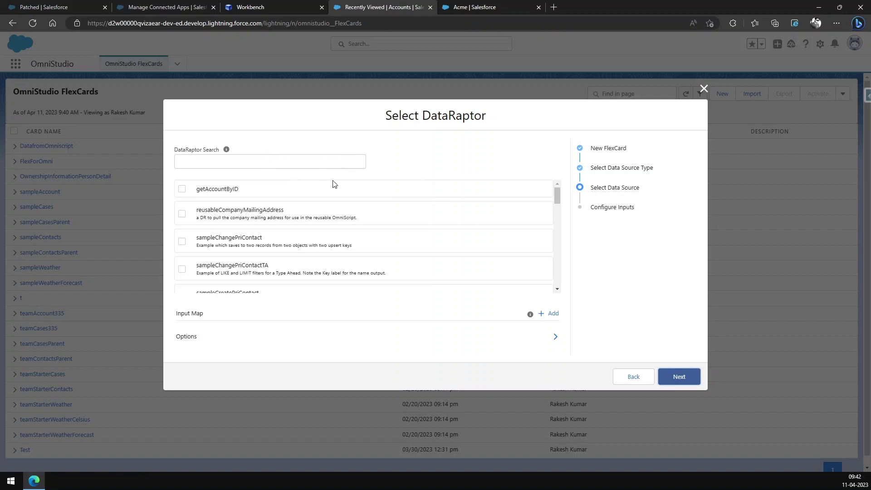
{"action": "left_click", "coordinate": [186, 189]}
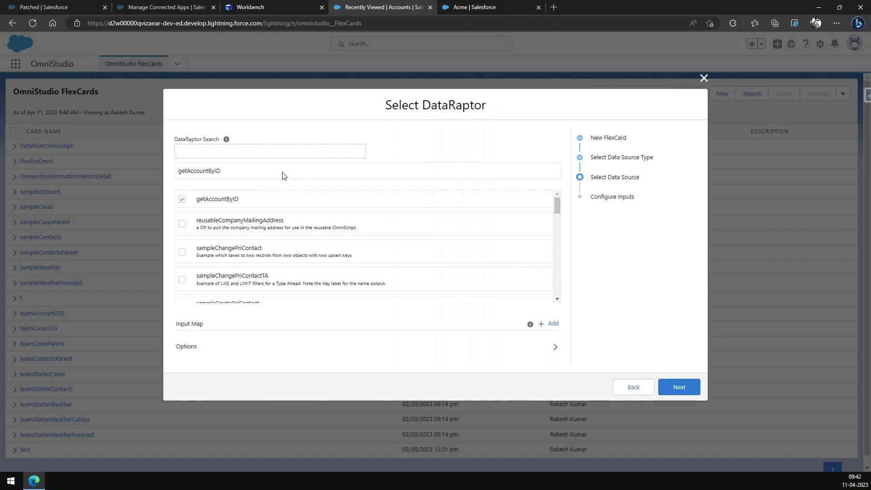
{"action": "left_click", "coordinate": [676, 387]}
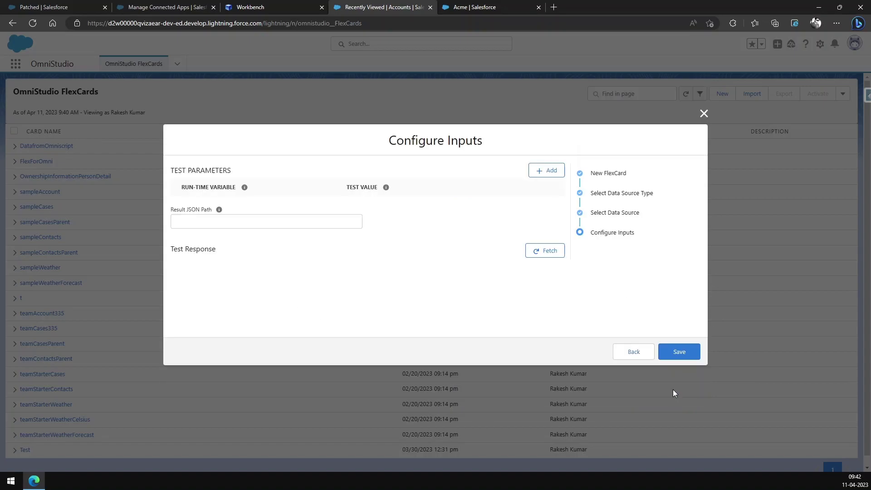
{"action": "left_click", "coordinate": [679, 352]}
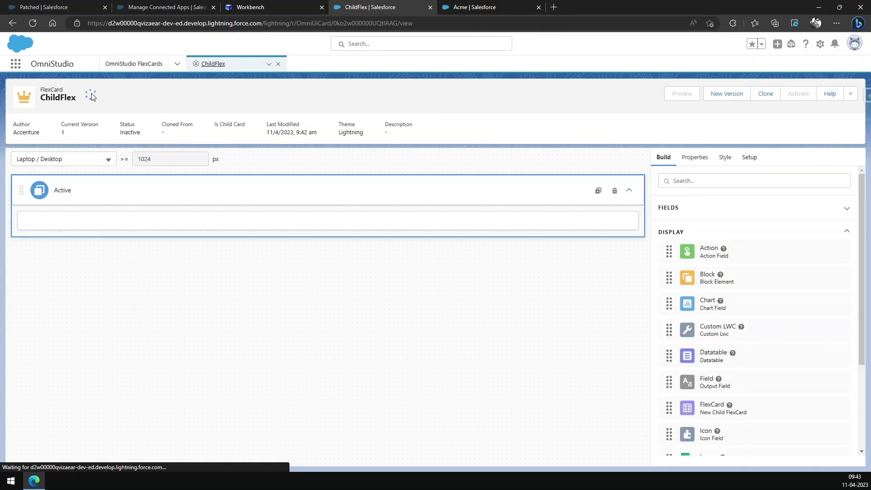
Step: Create a new OmniStudio DataRaptor named GetAccount with interface type Extract and JSON input and output
{"action": "left_click", "coordinate": [177, 65]}
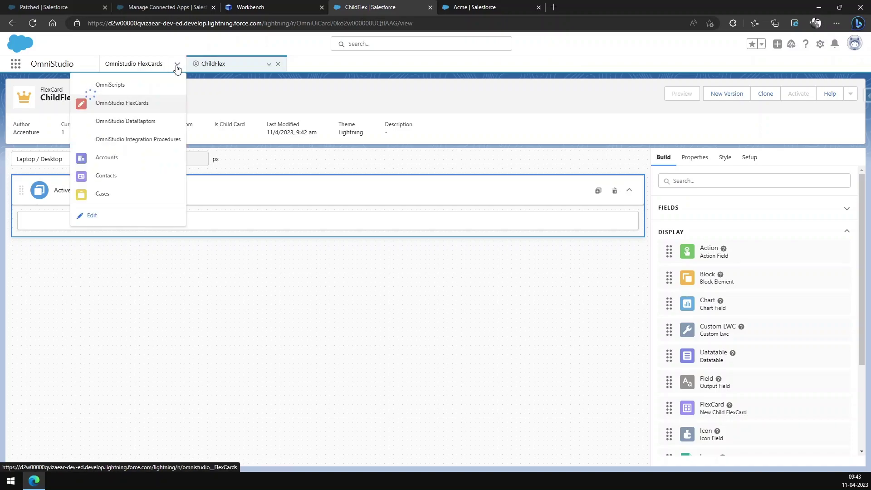
{"action": "left_click", "coordinate": [127, 127]}
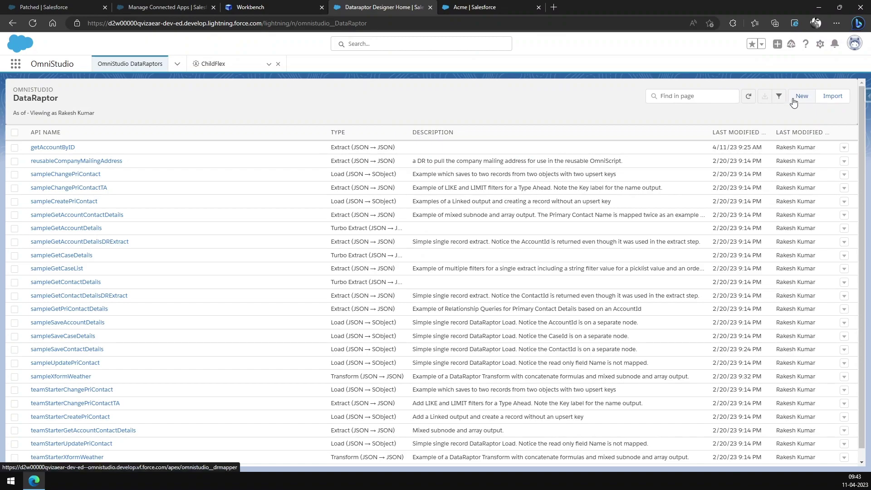
{"action": "left_click", "coordinate": [794, 102]}
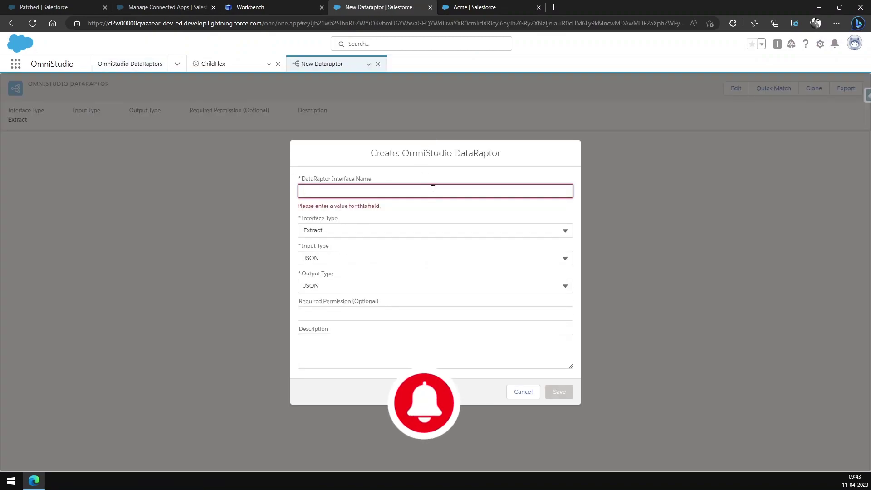
{"action": "type", "text": "GetA"}
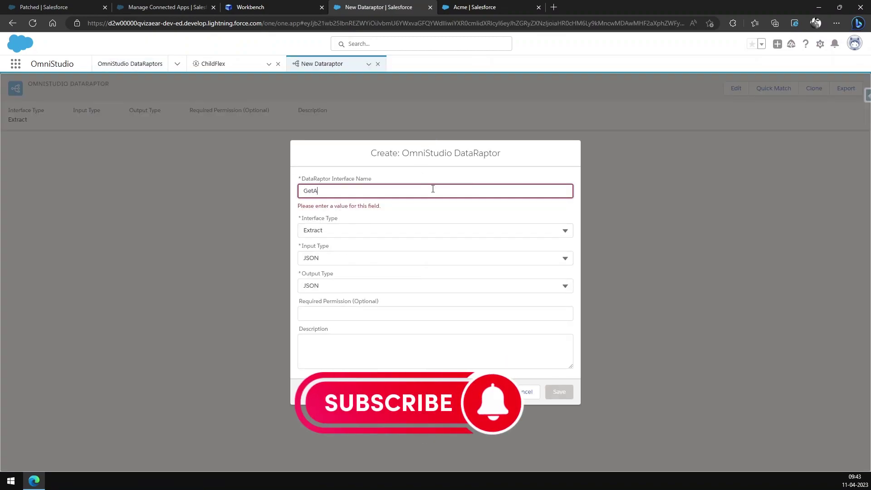
{"action": "type", "text": "ccount"}
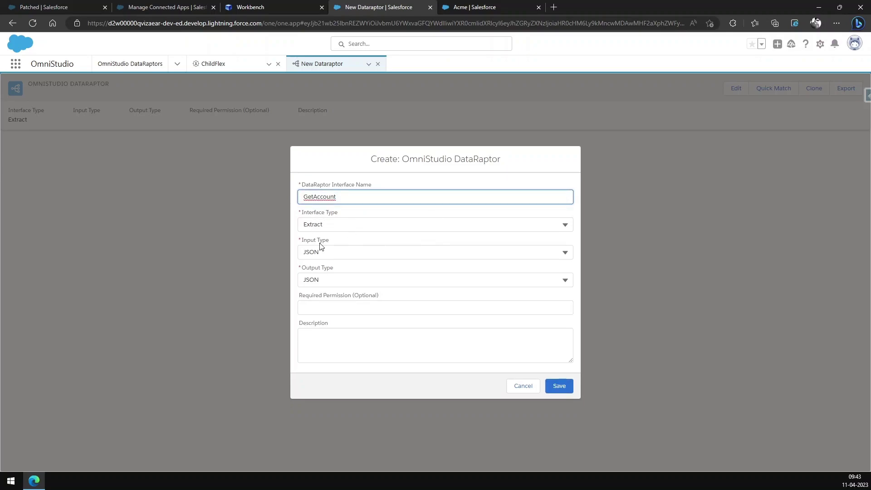
{"action": "left_click", "coordinate": [560, 386]}
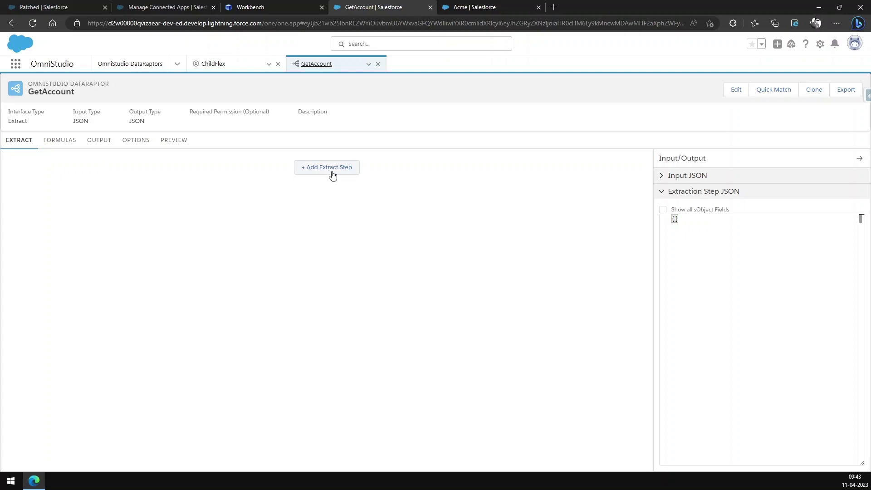
Step: Add an extract step for the Account object with output path Acc, filtered by Id = recID
{"action": "left_click", "coordinate": [332, 176]}
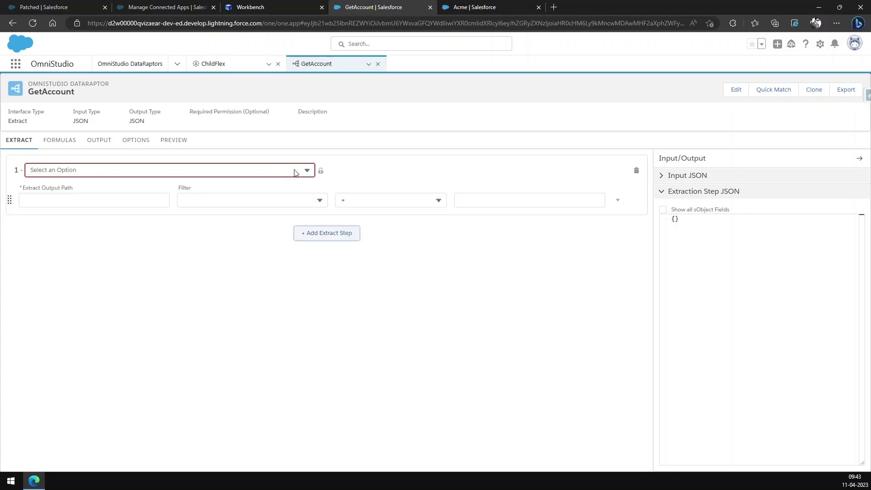
{"action": "left_click", "coordinate": [306, 170]}
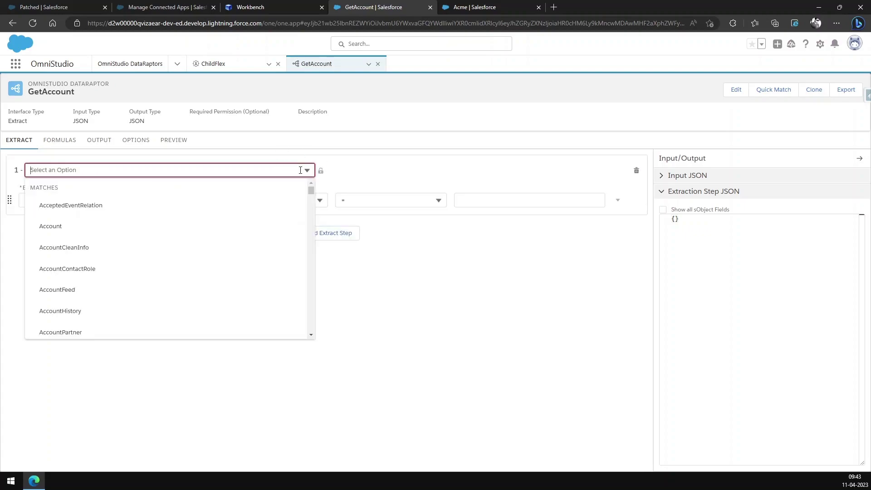
{"action": "left_click", "coordinate": [52, 226]}
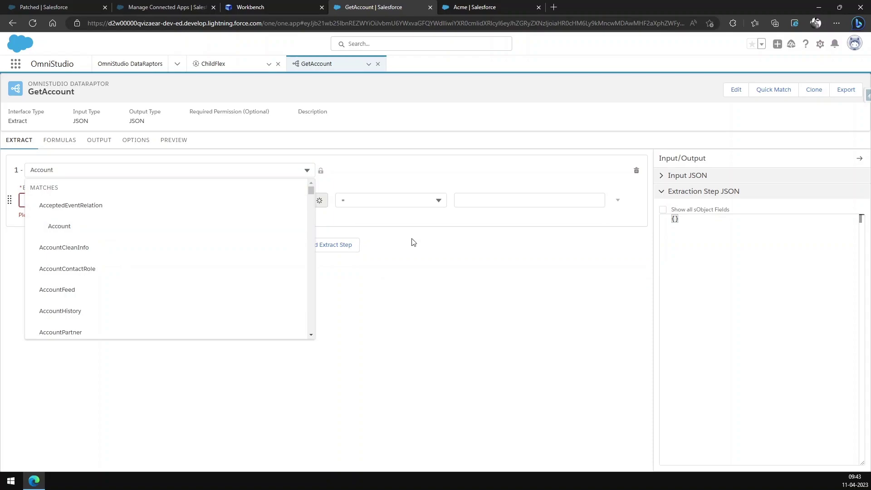
{"action": "left_click", "coordinate": [319, 201]}
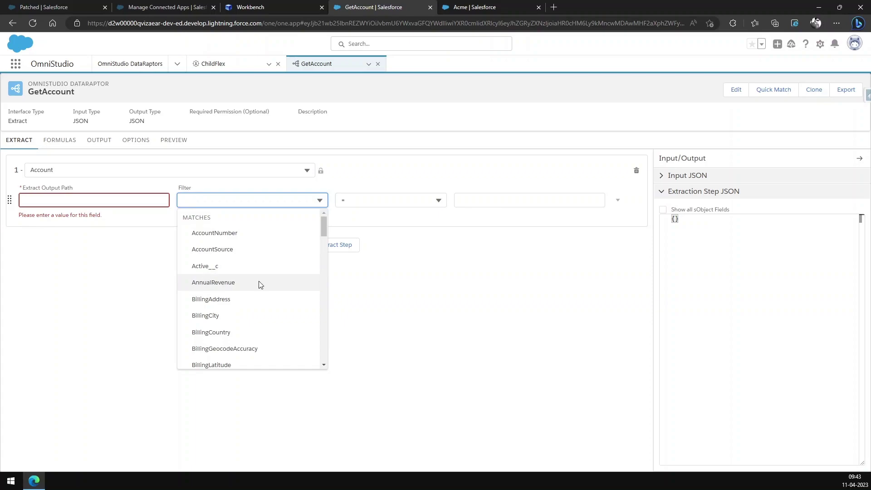
{"action": "type", "text": "id"}
{"action": "left_click", "coordinate": [223, 283]}
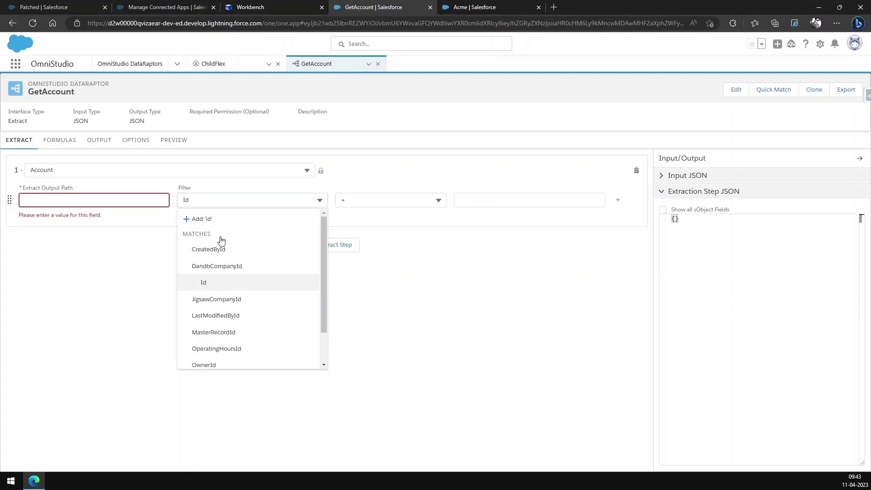
{"action": "left_click", "coordinate": [112, 201]}
{"action": "type", "text": "A"}
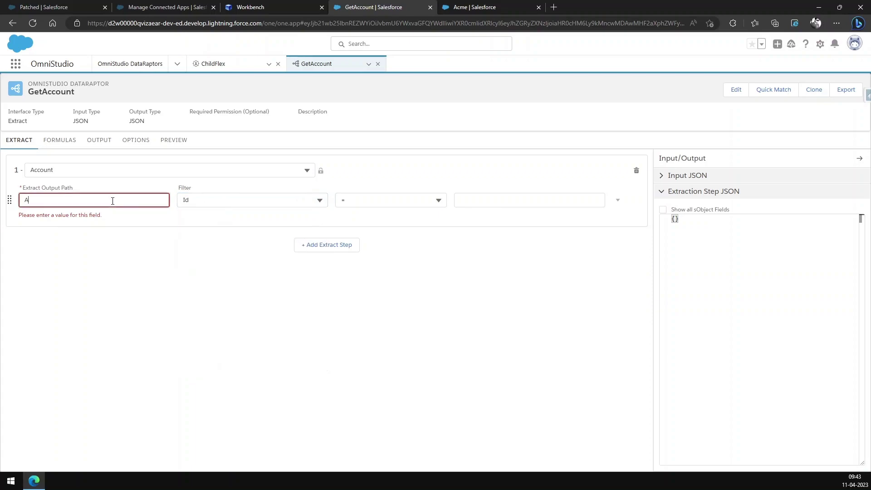
{"action": "type", "text": "cc"}
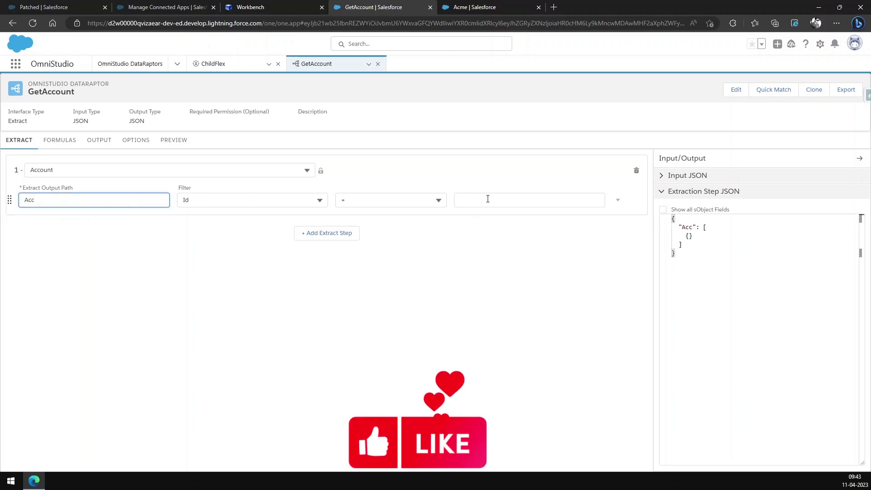
{"action": "left_click", "coordinate": [488, 199]}
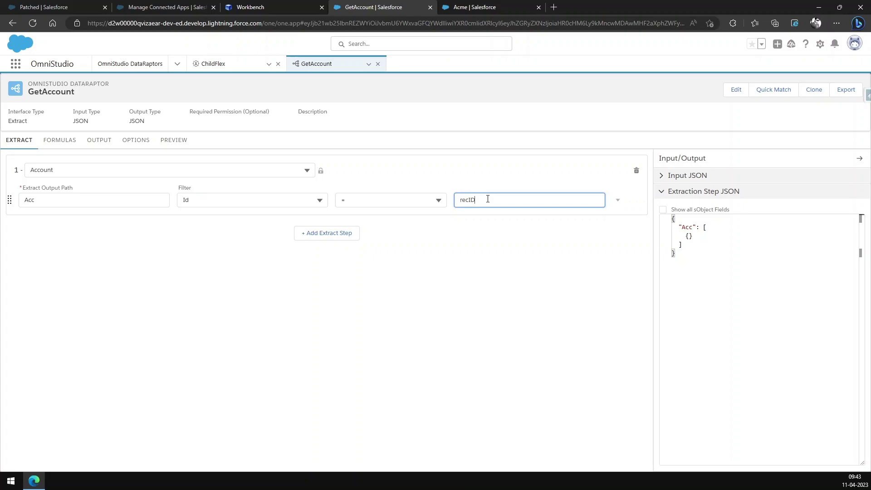
Step: Add an output mapping from Acc:AccountNumber to the output JSON path AccNumber
{"action": "left_click", "coordinate": [97, 142]}
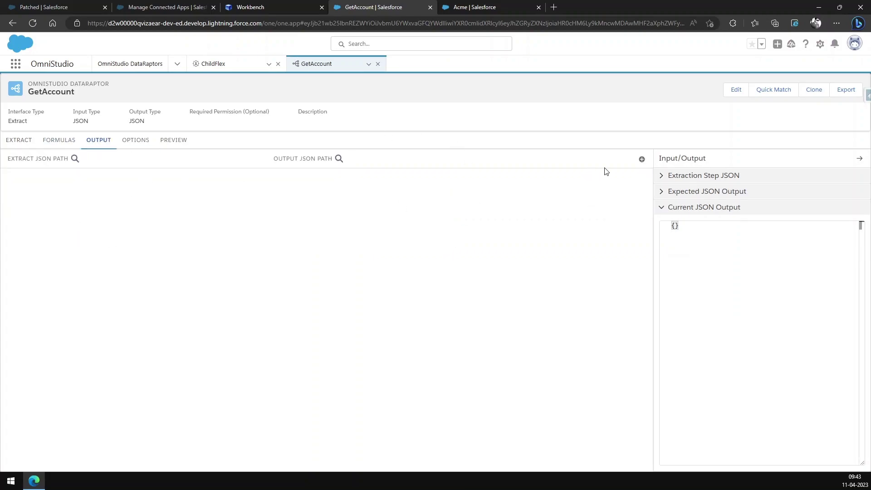
{"action": "left_click", "coordinate": [642, 159]}
{"action": "left_click", "coordinate": [84, 187]}
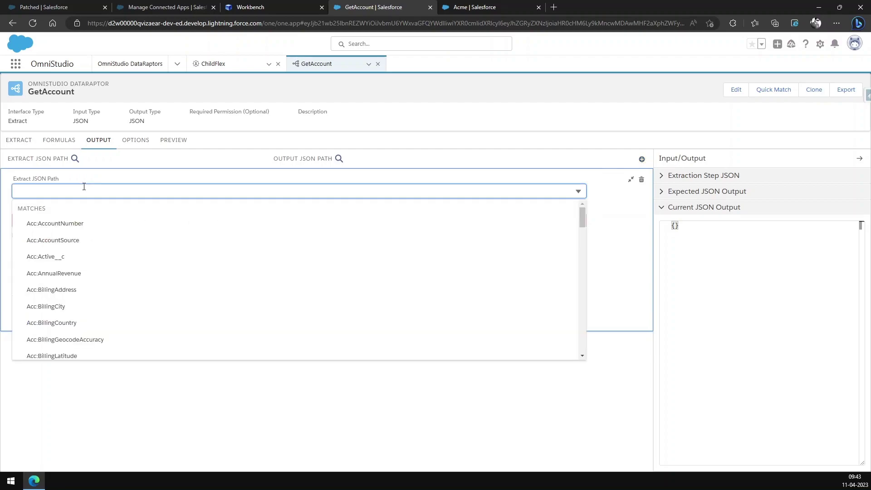
{"action": "left_click", "coordinate": [55, 223]}
{"action": "left_click", "coordinate": [91, 221]}
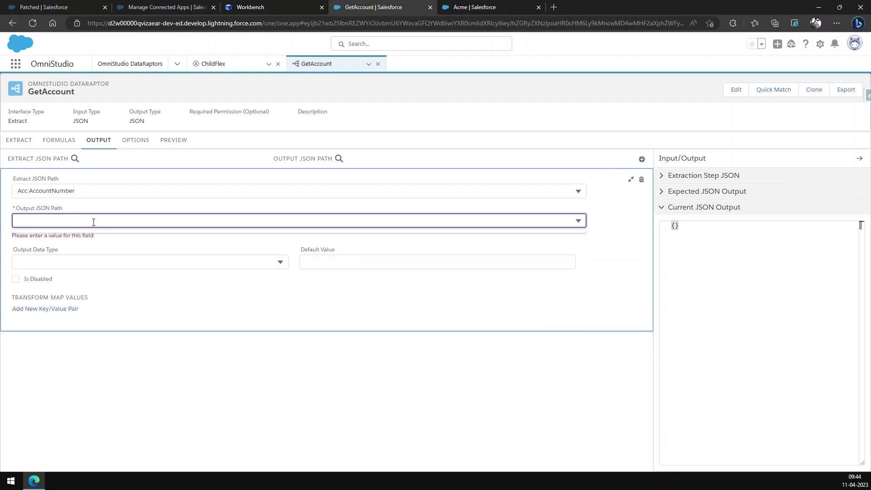
{"action": "type", "text": "AccNu"}
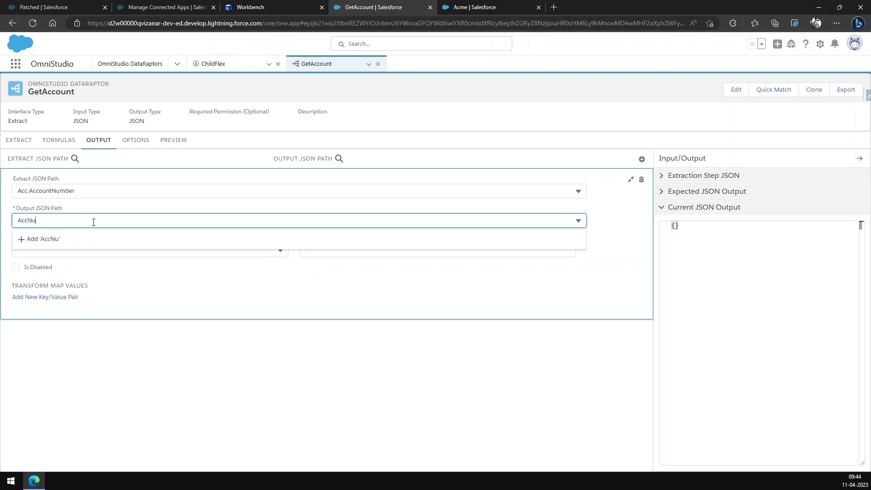
{"action": "type", "text": "mber"}
{"action": "key", "text": "Return"}
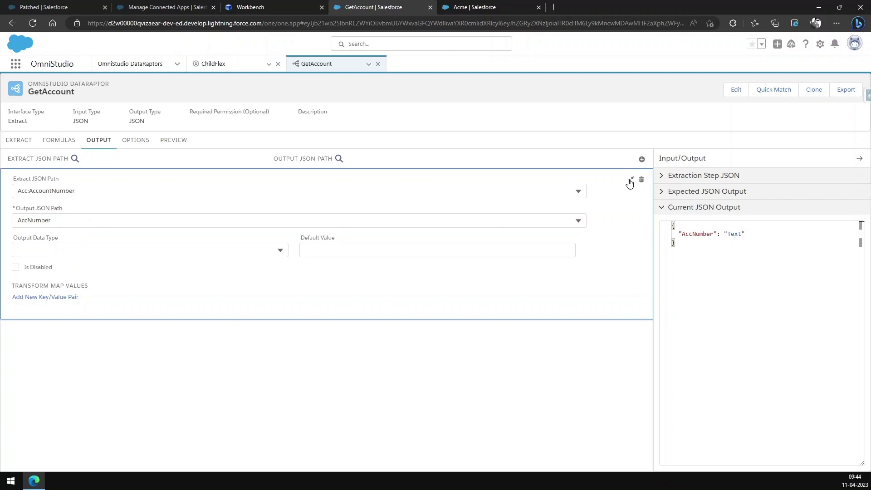
Step: Add a second output mapping from Acc:Name to the output JSON path Name
{"action": "left_click", "coordinate": [642, 158]}
{"action": "left_click", "coordinate": [104, 210]}
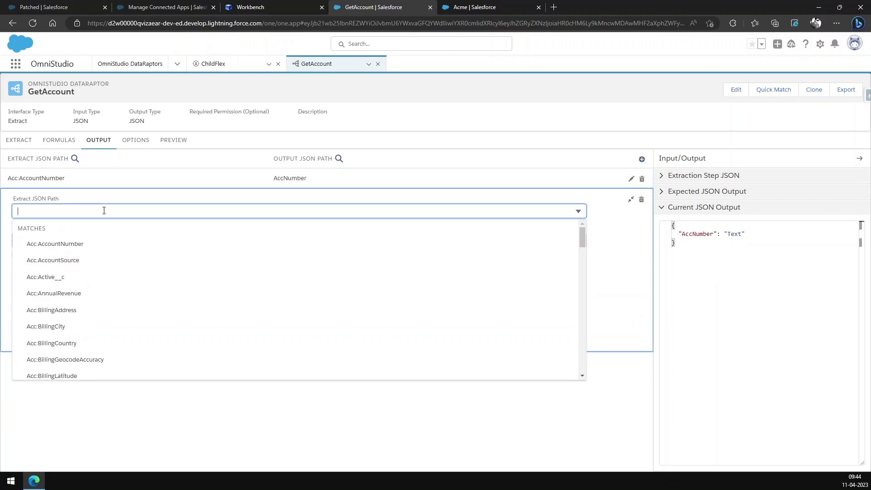
{"action": "type", "text": "name"}
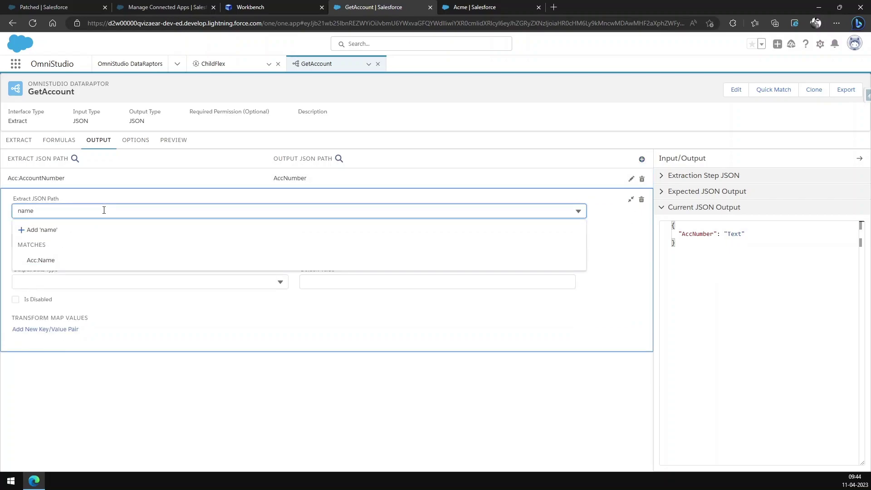
{"action": "left_click", "coordinate": [76, 260]}
{"action": "left_click", "coordinate": [87, 241]}
{"action": "type", "text": "Name"}
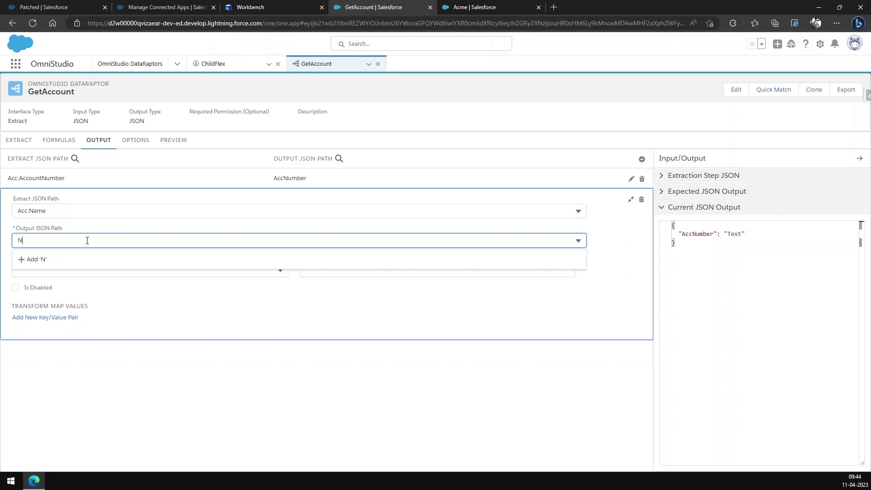
{"action": "left_click", "coordinate": [606, 311]}
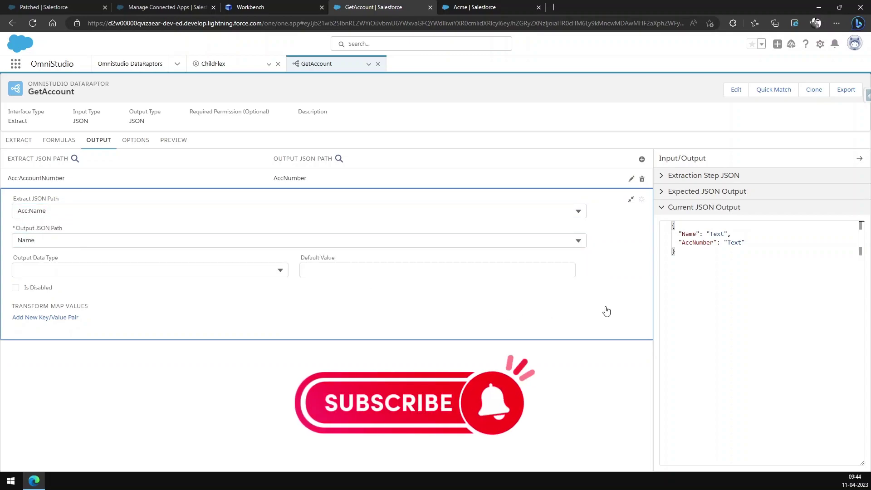
Step: Add an input parameter with the key recID to the DataRaptor preview
{"action": "left_click", "coordinate": [173, 140]}
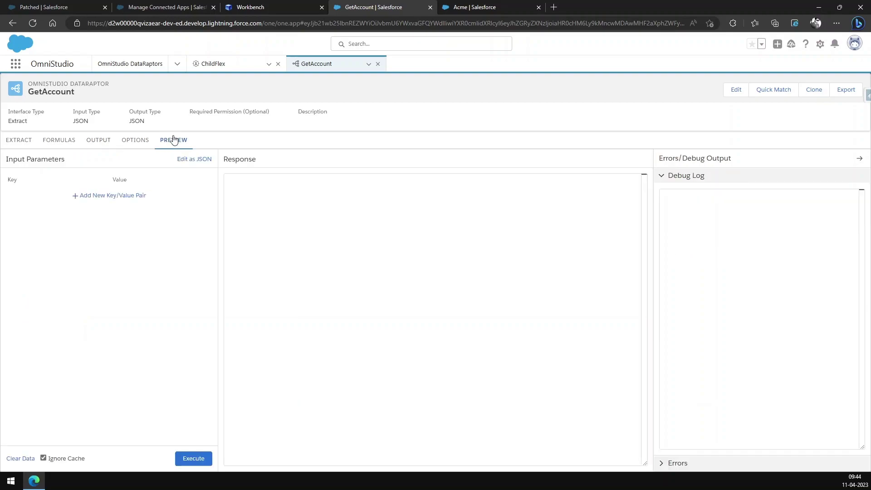
{"action": "left_click", "coordinate": [124, 196]}
{"action": "left_click", "coordinate": [26, 200]}
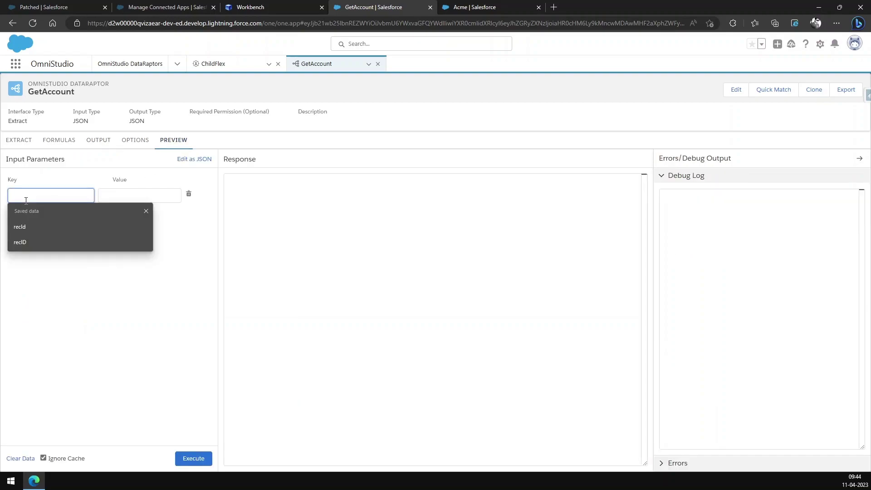
{"action": "left_click", "coordinate": [34, 247]}
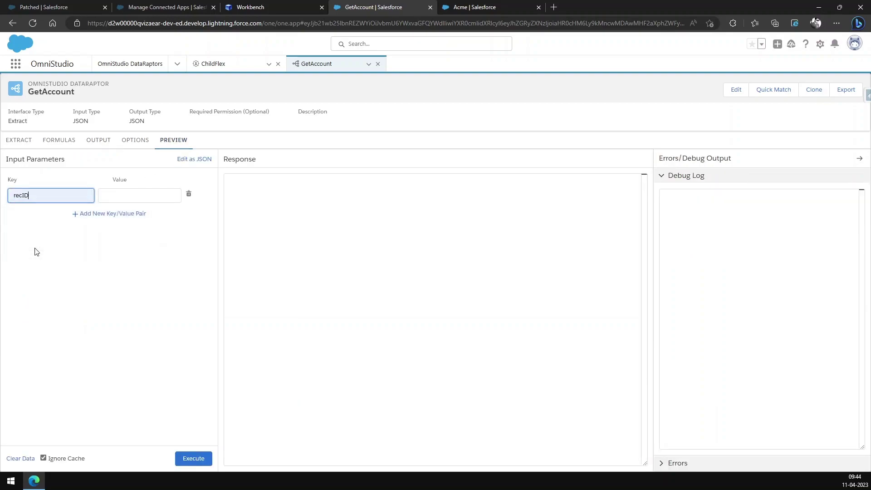
Step: Test the DataRaptor preview with recID set to the Acme account's record ID, copied from its page URL
{"action": "left_click", "coordinate": [472, 6]}
{"action": "double_click", "coordinate": [368, 23]}
{"action": "key", "text": "ctrl+c"}
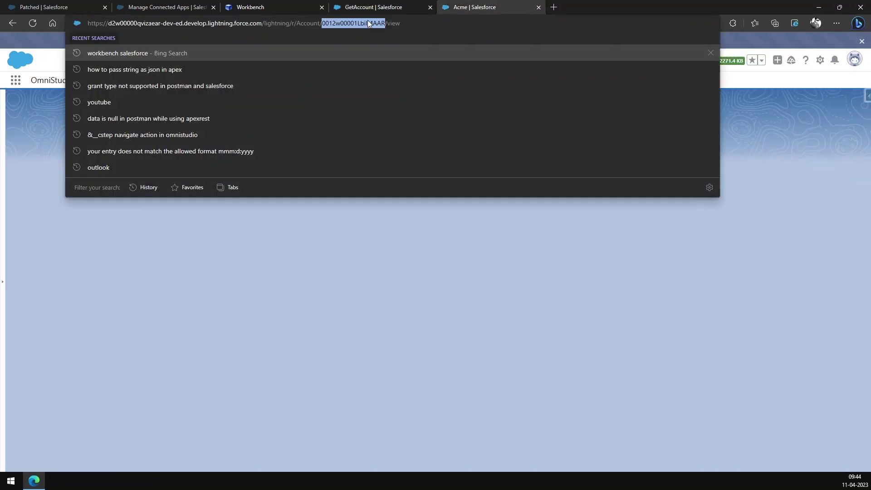
{"action": "left_click", "coordinate": [374, 7]}
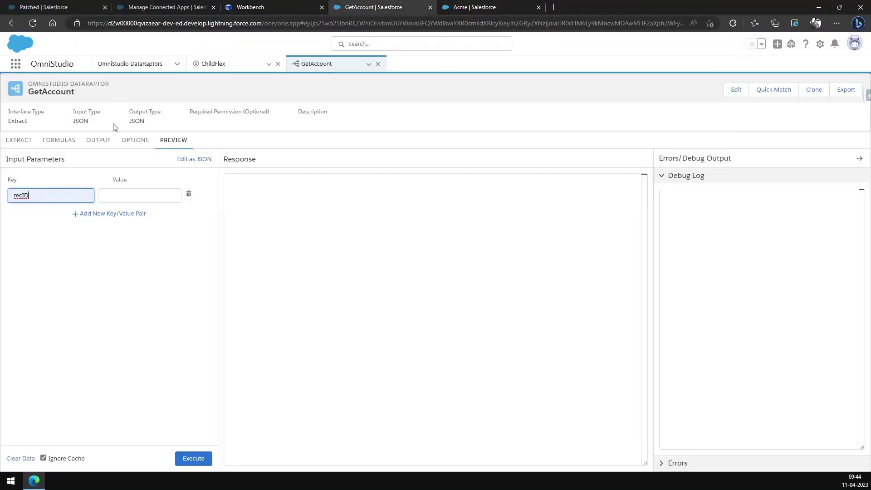
{"action": "left_click", "coordinate": [134, 196]}
{"action": "key", "text": "ctrl+v"}
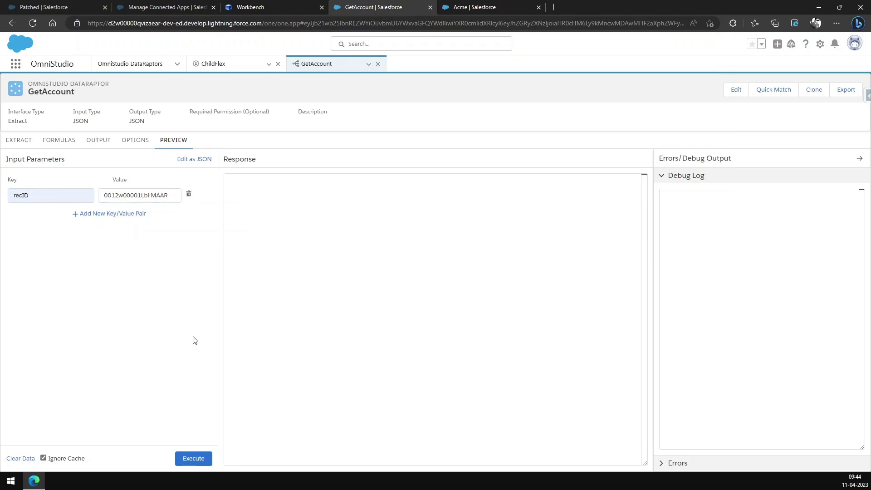
{"action": "left_click", "coordinate": [199, 451]}
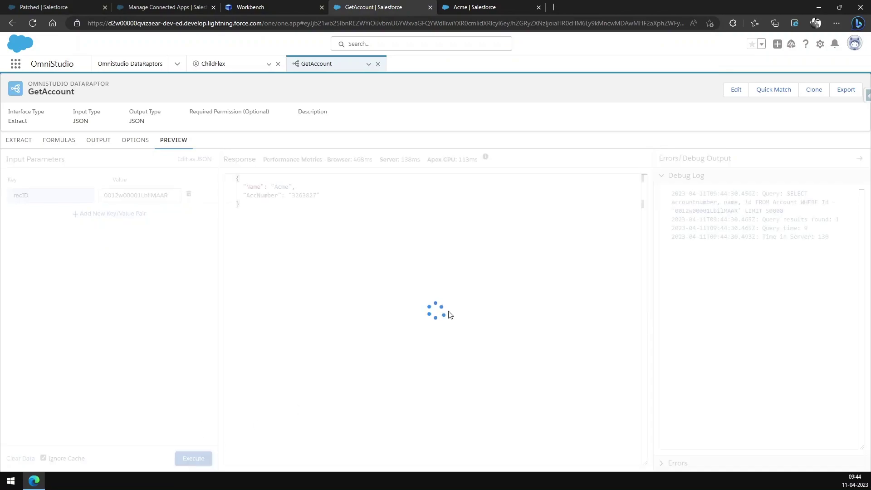
{"action": "left_click_drag", "start_coordinate": [238, 178], "coordinate": [240, 205]}
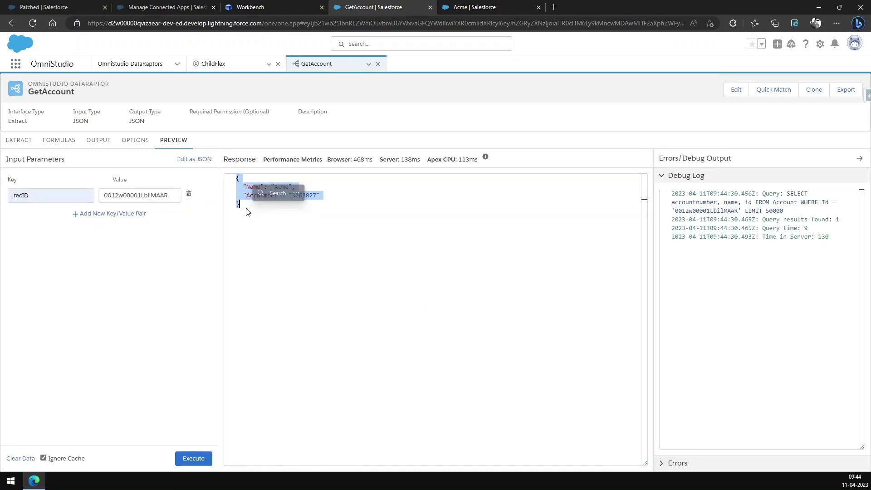
Step: Reload the ChildFlex FlexCard and set its DataRaptor data source's interface name to GetAccount
{"action": "left_click", "coordinate": [222, 66]}
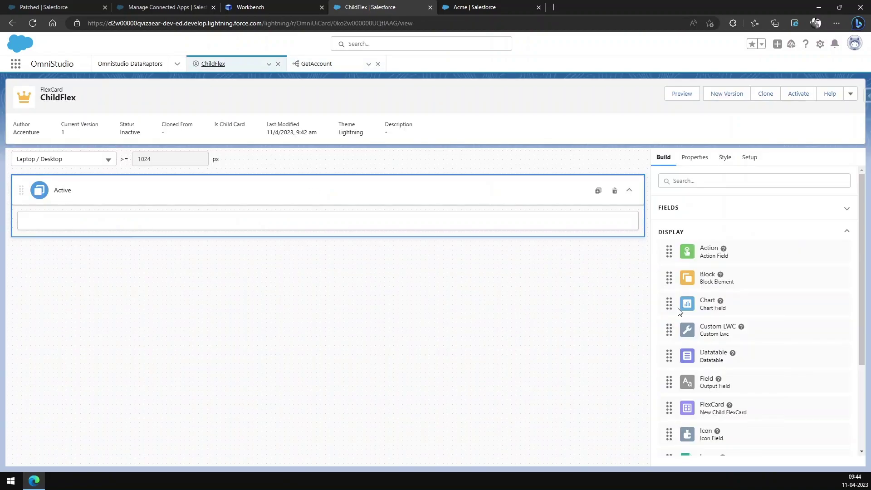
{"action": "left_click", "coordinate": [749, 157]}
{"action": "scroll", "coordinate": [750, 351], "scroll_direction": "down", "scroll_amount": 7}
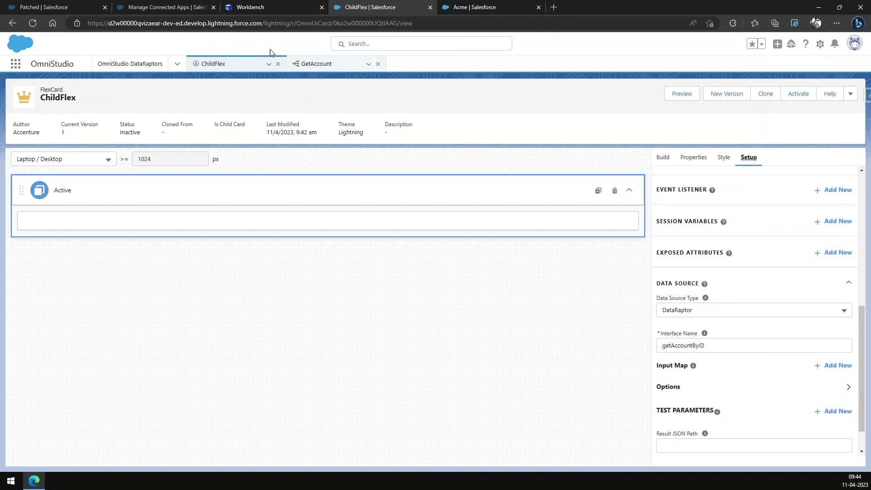
{"action": "left_click", "coordinate": [33, 23]}
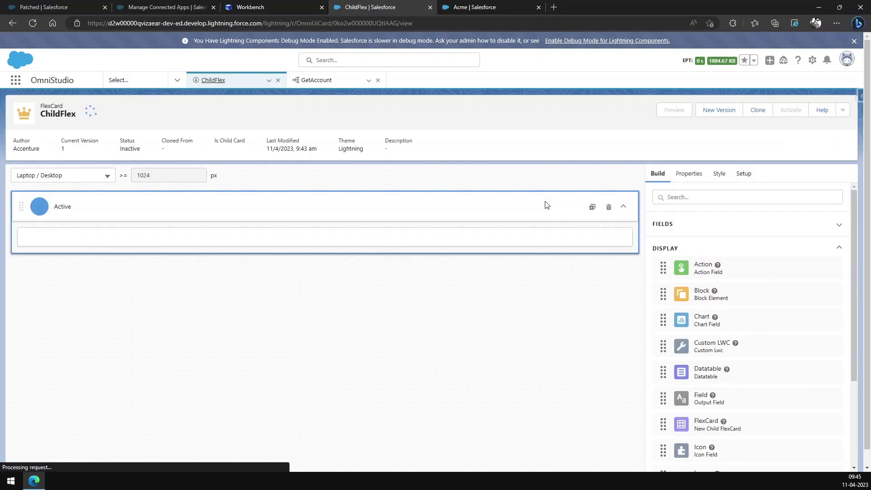
{"action": "left_click", "coordinate": [743, 174]}
{"action": "scroll", "coordinate": [753, 345], "scroll_direction": "down", "scroll_amount": 10}
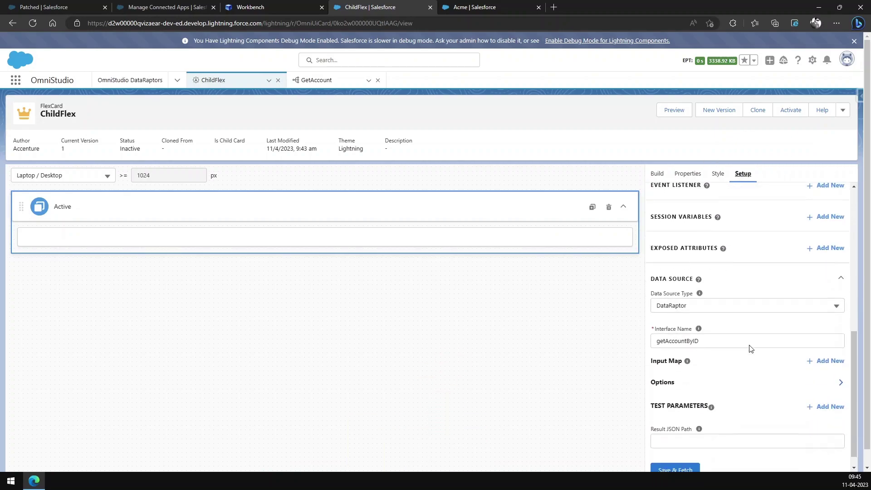
{"action": "left_click", "coordinate": [717, 333]}
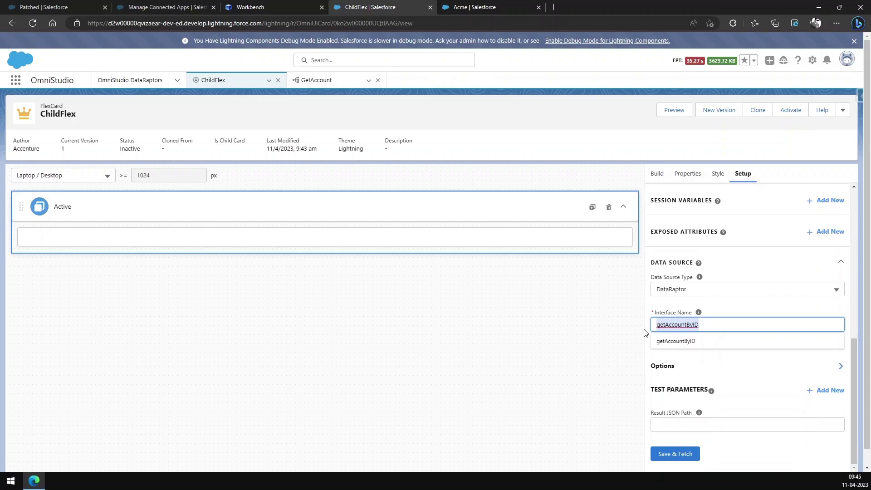
{"action": "type", "text": "getA"}
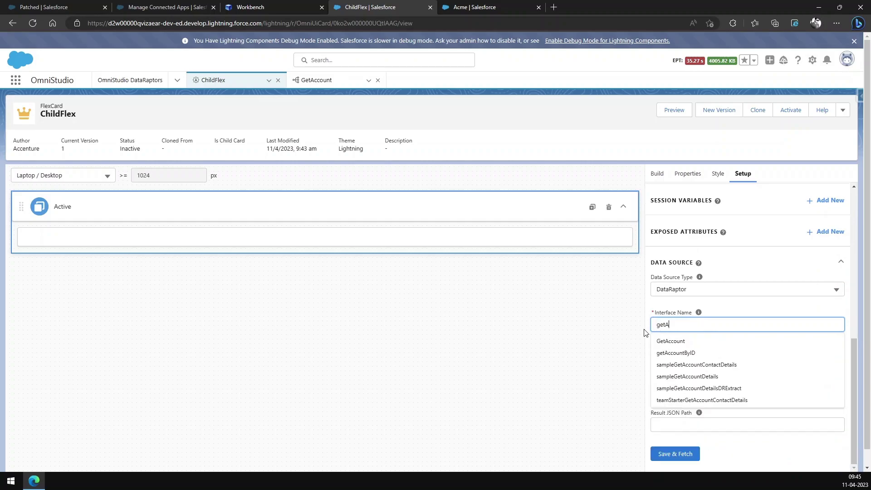
{"action": "left_click", "coordinate": [672, 341]}
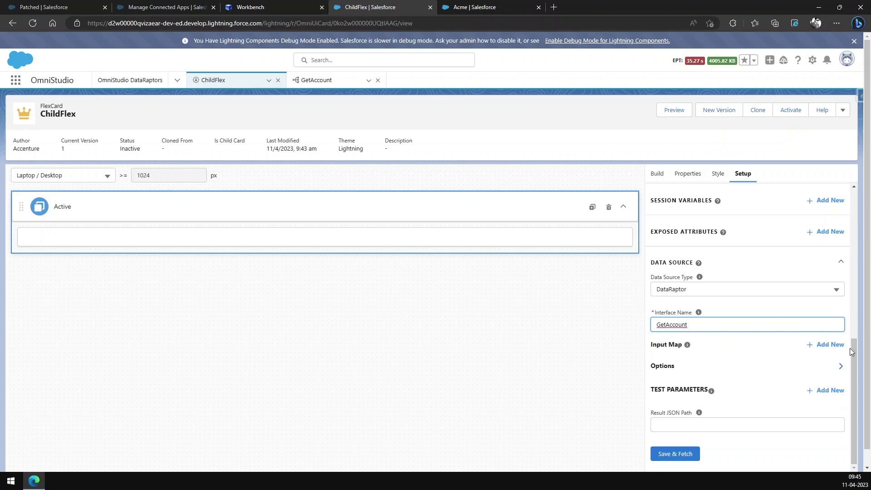
Step: Add an input map entry to the data source with key recID and value {recordId}
{"action": "left_click", "coordinate": [837, 345]}
{"action": "left_click", "coordinate": [693, 380]}
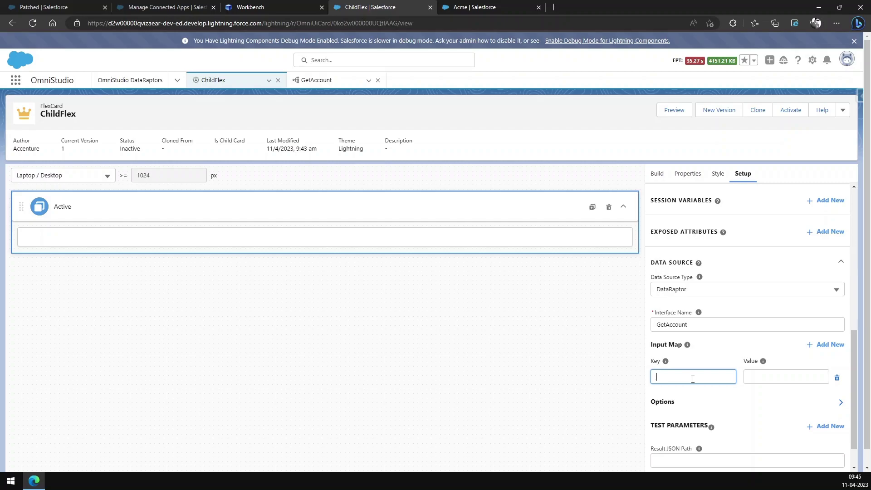
{"action": "type", "text": "recID"}
{"action": "left_click", "coordinate": [770, 381]}
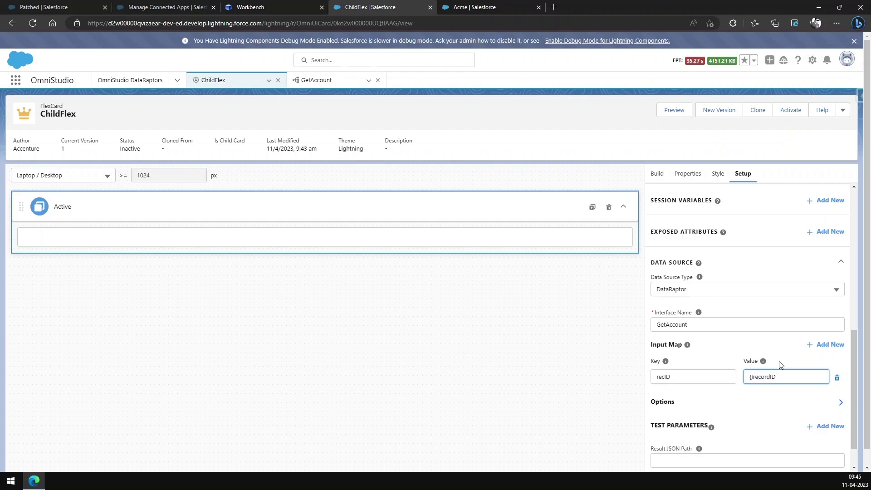
{"action": "key", "text": "BackSpace"}
{"action": "key", "text": "BackSpace"}
{"action": "type", "text": "Id"}
{"action": "key", "text": "BackSpace"}
{"action": "left_click", "coordinate": [737, 345]}
{"action": "scroll", "coordinate": [747, 416], "scroll_direction": "down", "scroll_amount": 2}
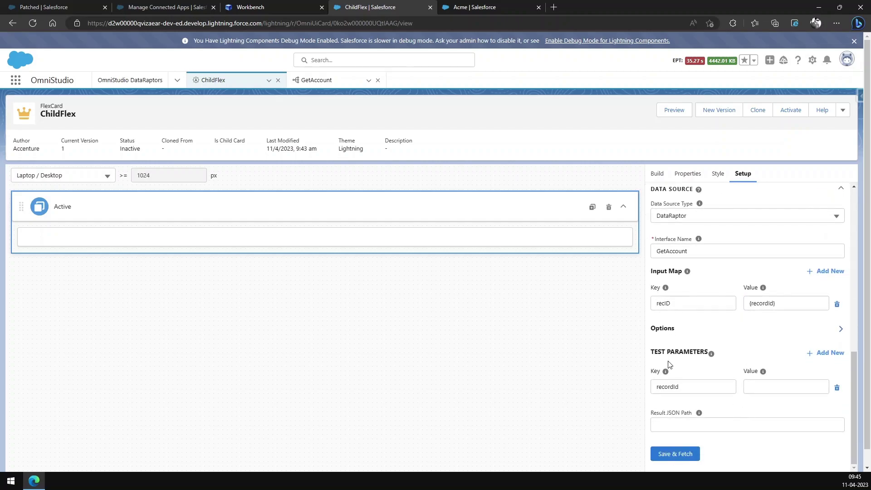
Step: Set the recordId test parameter to the copied record ID, save and fetch the data source, and dismiss the test results
{"action": "left_click", "coordinate": [776, 386]}
{"action": "key", "text": "ctrl+v"}
{"action": "left_click", "coordinate": [675, 454]}
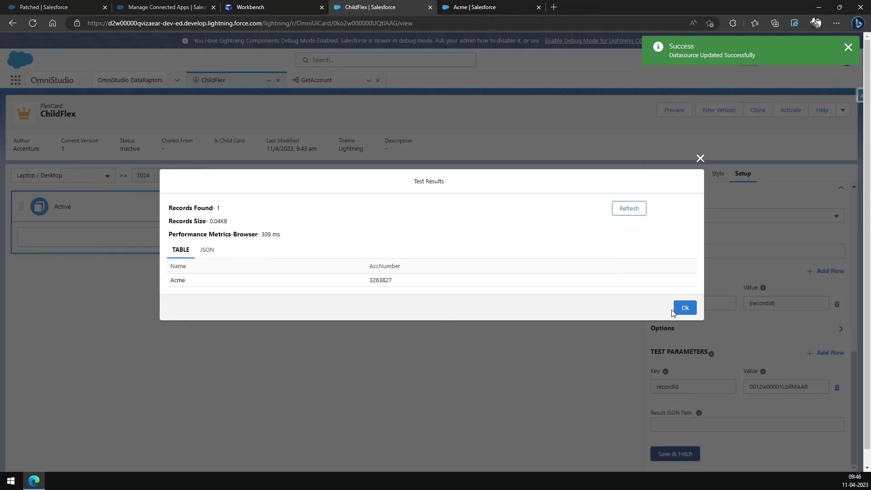
{"action": "left_click", "coordinate": [673, 310]}
Step: Add a text element to the card's Active state with the content "Account Information"
{"action": "left_click", "coordinate": [658, 176]}
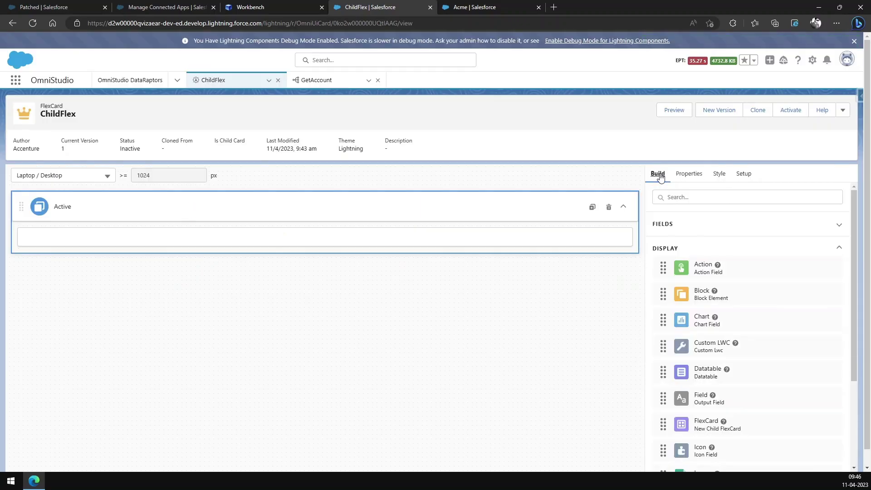
{"action": "scroll", "coordinate": [727, 358], "scroll_direction": "down", "scroll_amount": 3}
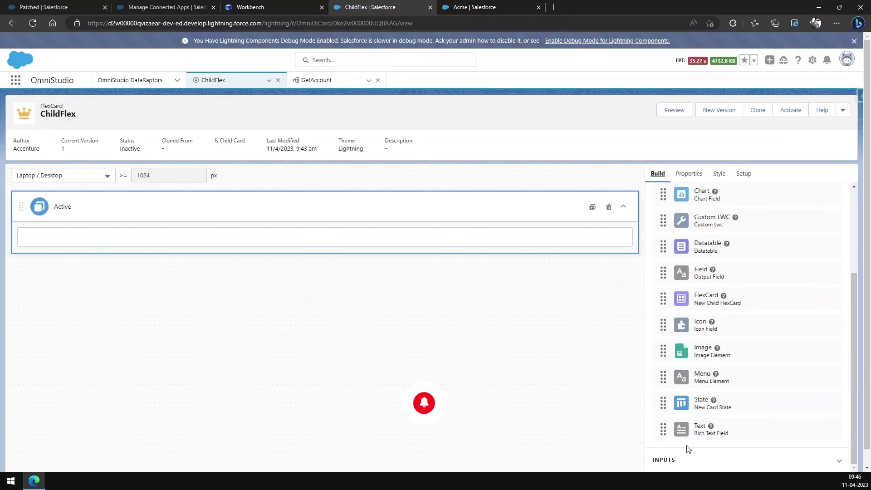
{"action": "left_click_drag", "start_coordinate": [701, 430], "coordinate": [348, 241]}
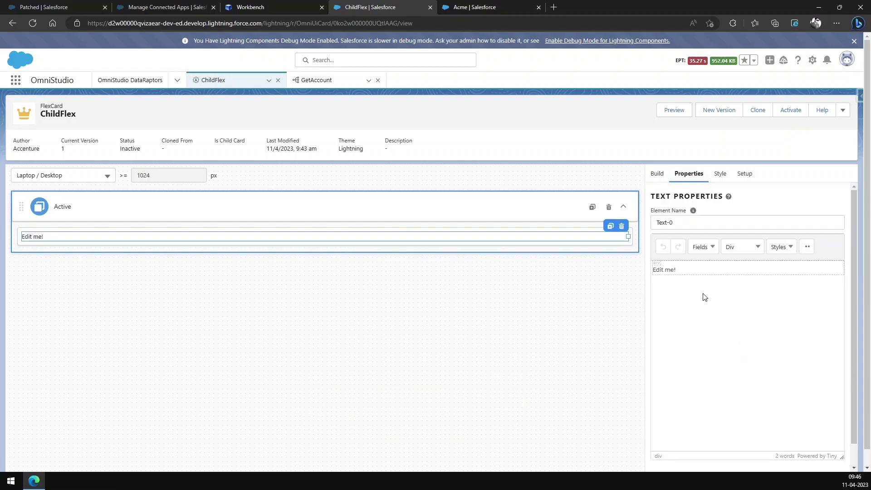
{"action": "type", "text": "Account Information"}
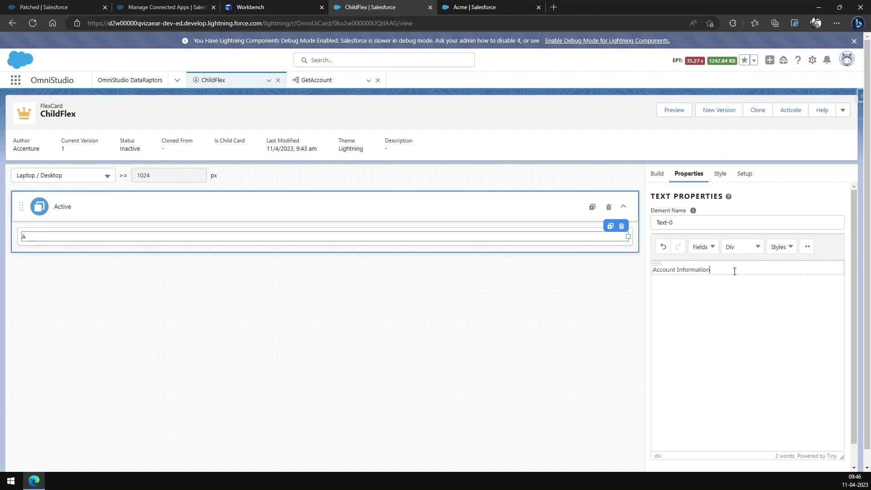
Step: Format the "Account Information" text at 14pt and centre it
{"action": "left_click", "coordinate": [807, 246]}
{"action": "left_click_drag", "start_coordinate": [726, 342], "coordinate": [640, 345]}
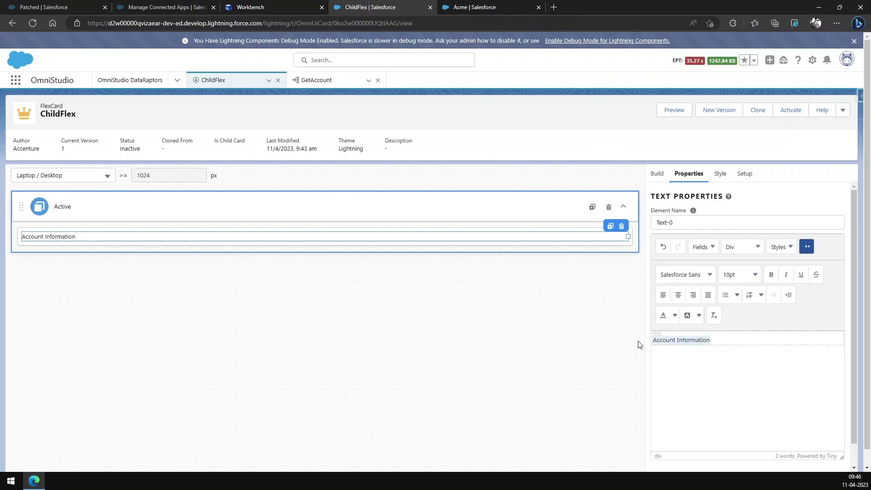
{"action": "left_click", "coordinate": [755, 275]}
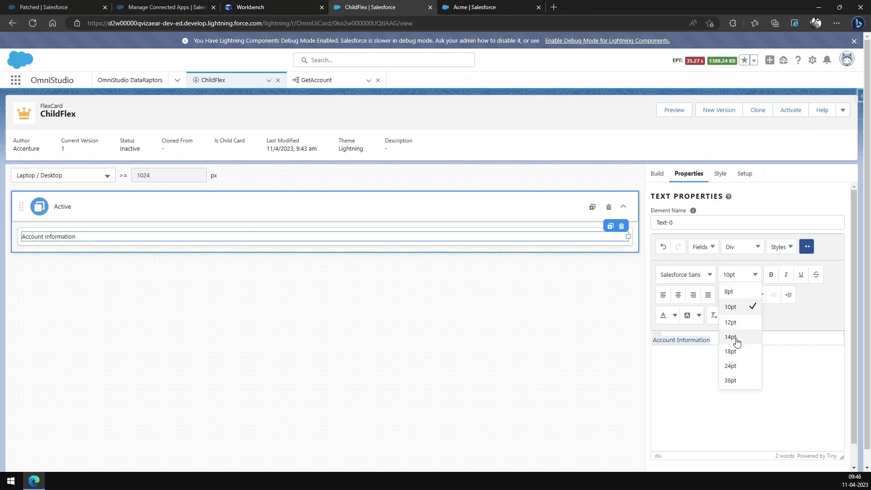
{"action": "left_click", "coordinate": [732, 338]}
{"action": "left_click", "coordinate": [678, 295]}
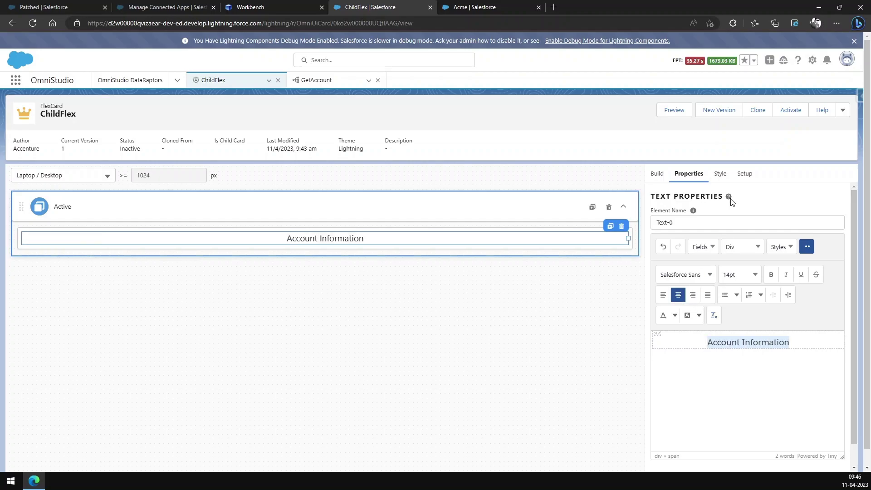
Step: Give the "Account Information" text element a medium blue background colour
{"action": "left_click", "coordinate": [720, 173]}
{"action": "scroll", "coordinate": [791, 335], "scroll_direction": "down", "scroll_amount": 2}
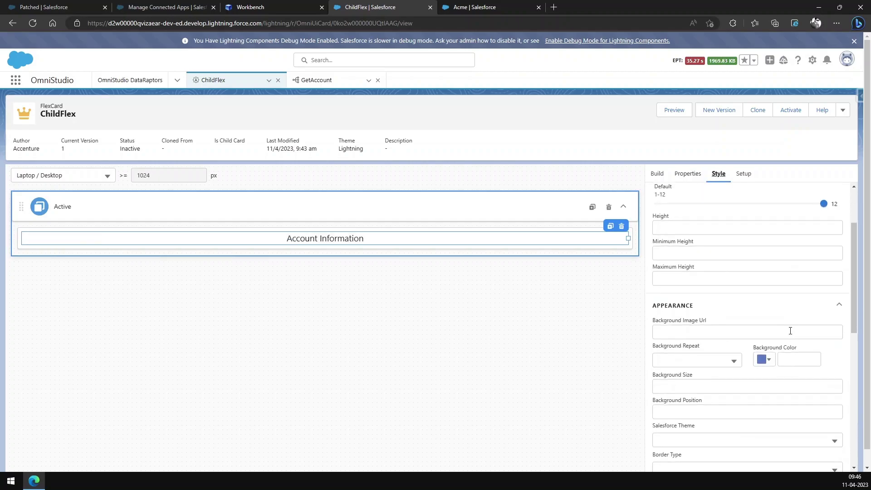
{"action": "left_click", "coordinate": [770, 364]}
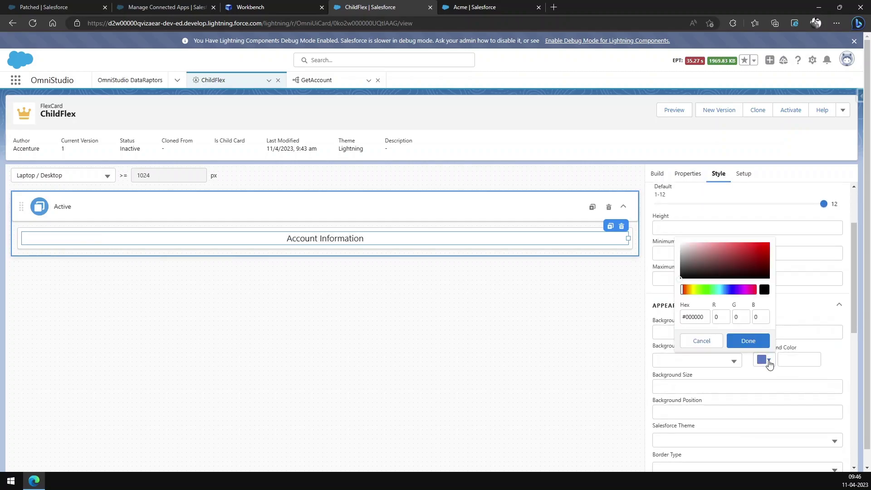
{"action": "left_click", "coordinate": [721, 289]}
{"action": "left_click", "coordinate": [729, 290]}
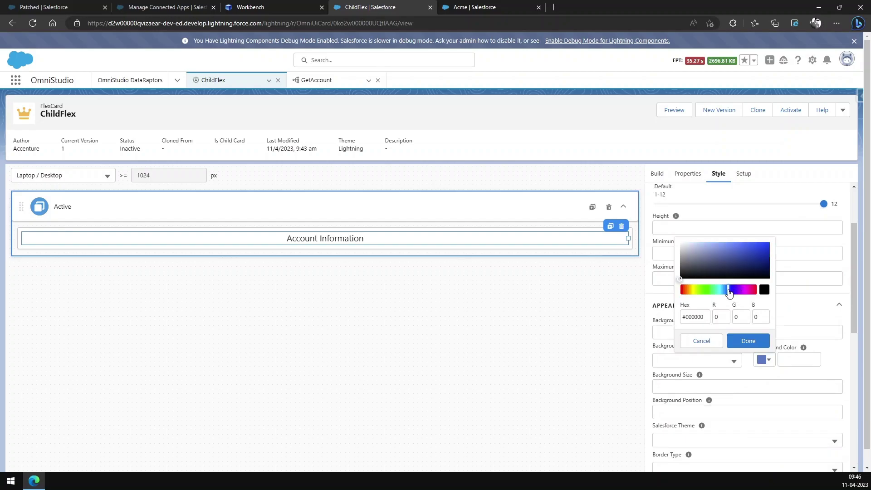
{"action": "left_click", "coordinate": [738, 252]}
{"action": "left_click", "coordinate": [732, 254]}
{"action": "left_click", "coordinate": [748, 341]}
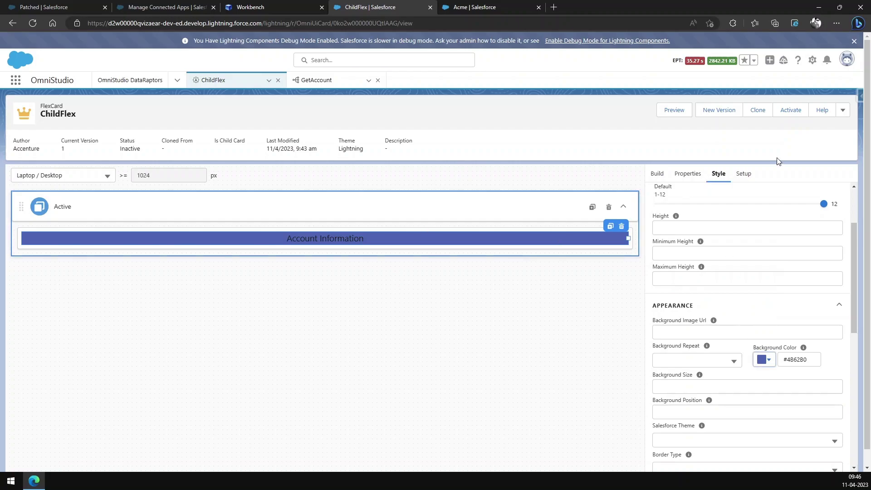
Step: Place the AccNumber field below the "Account Information" heading and the Name field beneath it
{"action": "left_click", "coordinate": [657, 174]}
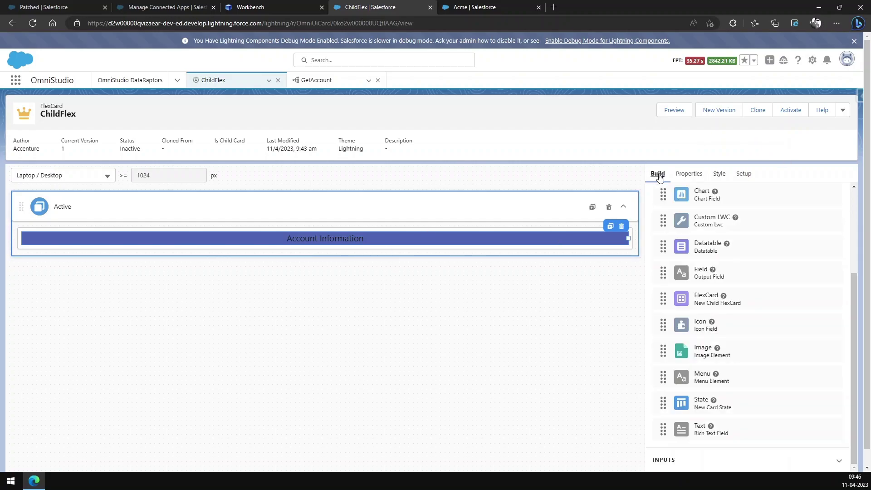
{"action": "scroll", "coordinate": [743, 322], "scroll_direction": "up", "scroll_amount": 5}
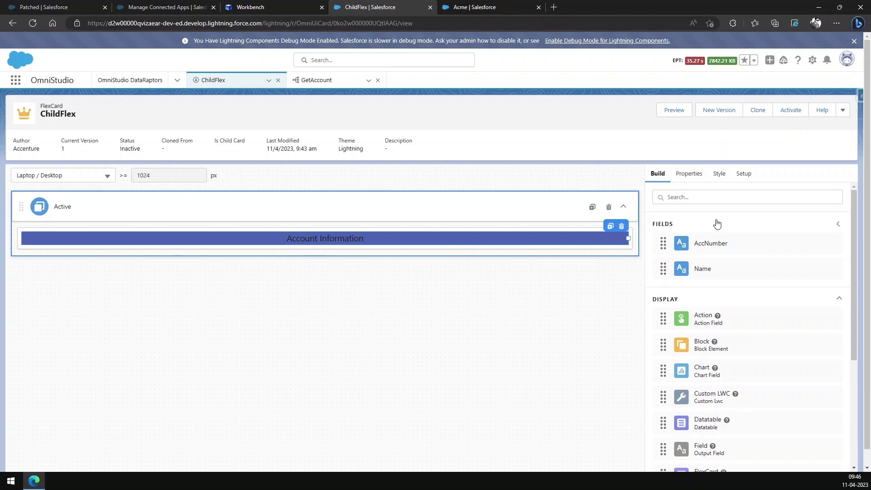
{"action": "left_click_drag", "start_coordinate": [721, 249], "coordinate": [353, 251]}
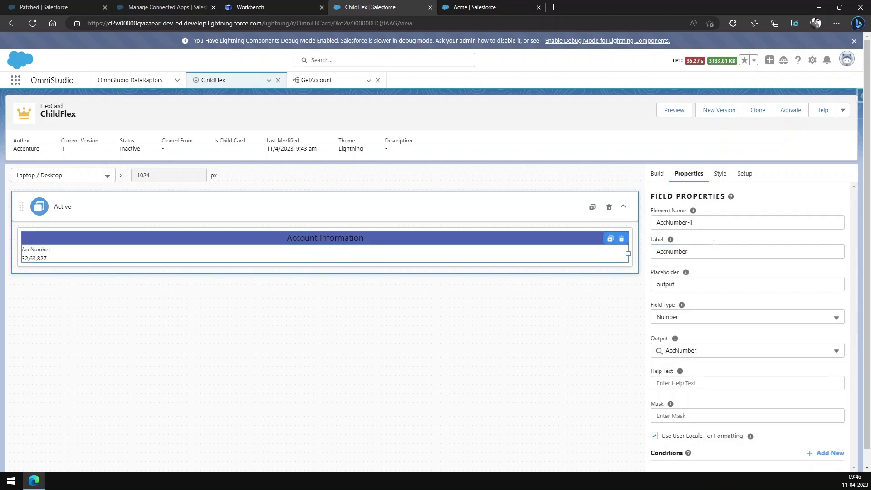
{"action": "left_click", "coordinate": [657, 174]}
{"action": "left_click_drag", "start_coordinate": [729, 277], "coordinate": [348, 266]}
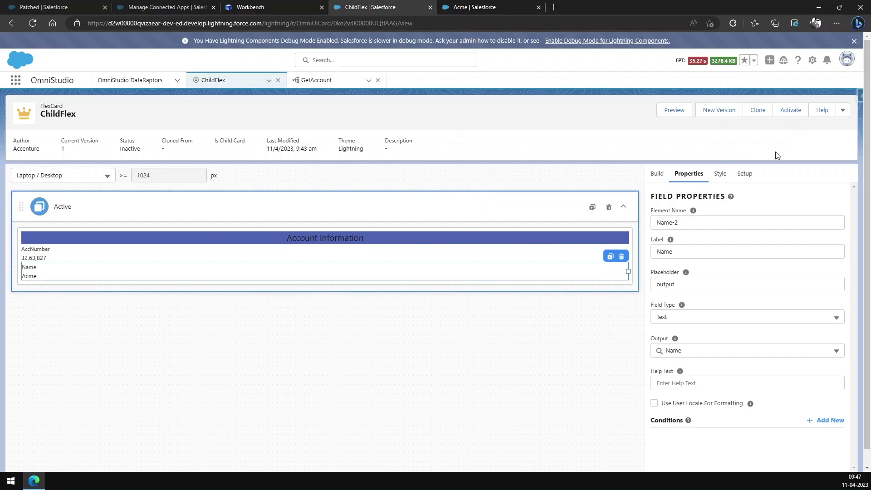
Step: Review the FlexCard's data source settings and its repeat options
{"action": "left_click", "coordinate": [744, 180]}
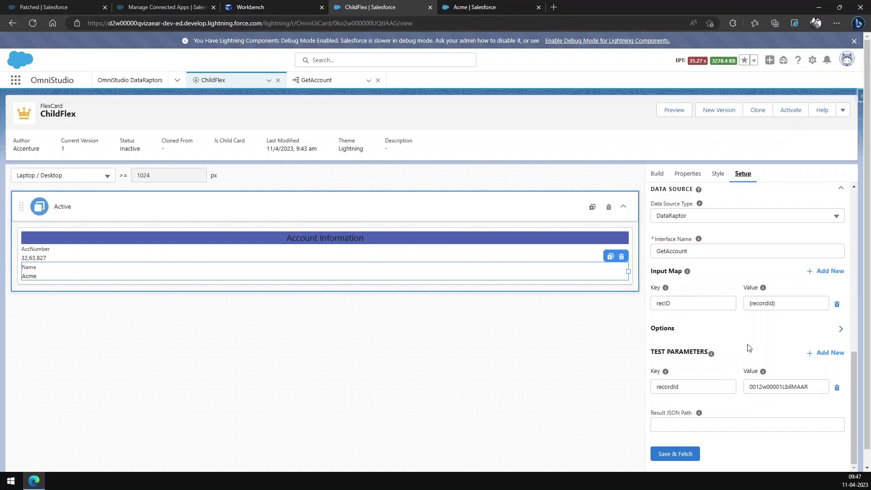
{"action": "scroll", "coordinate": [750, 336], "scroll_direction": "up", "scroll_amount": 5}
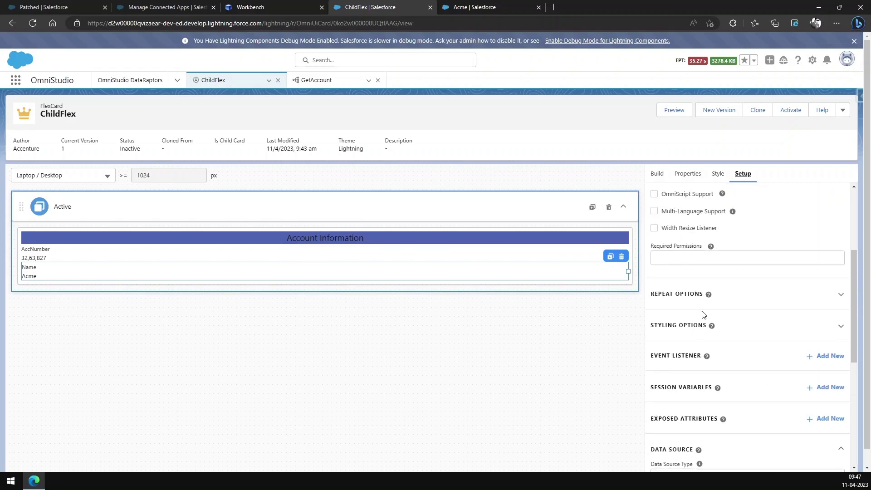
{"action": "left_click", "coordinate": [736, 293]}
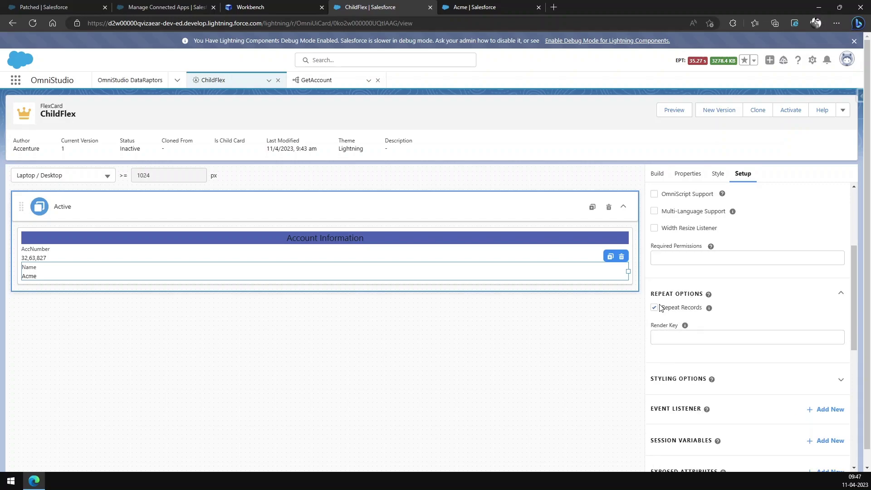
{"action": "scroll", "coordinate": [746, 311], "scroll_direction": "down", "scroll_amount": 3}
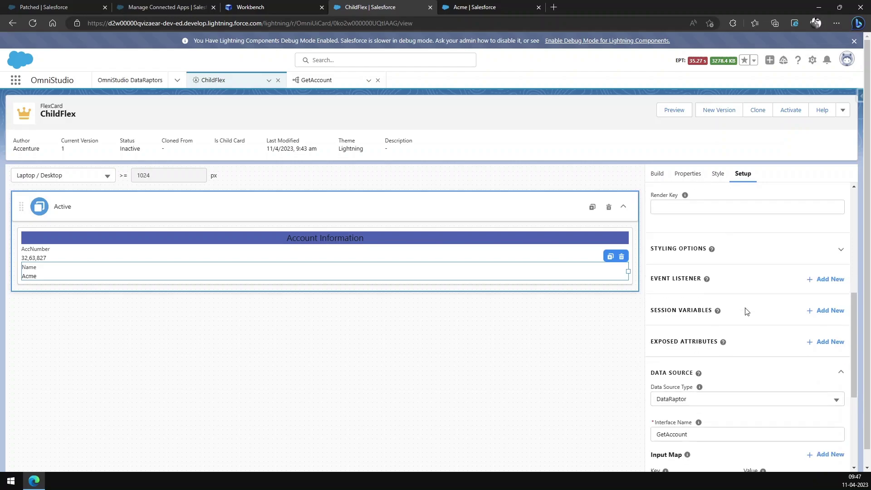
Step: Enable OmniScript Support in the ChildFlex card's setup and activate the FlexCard
{"action": "scroll", "coordinate": [747, 312], "scroll_direction": "up", "scroll_amount": 5}
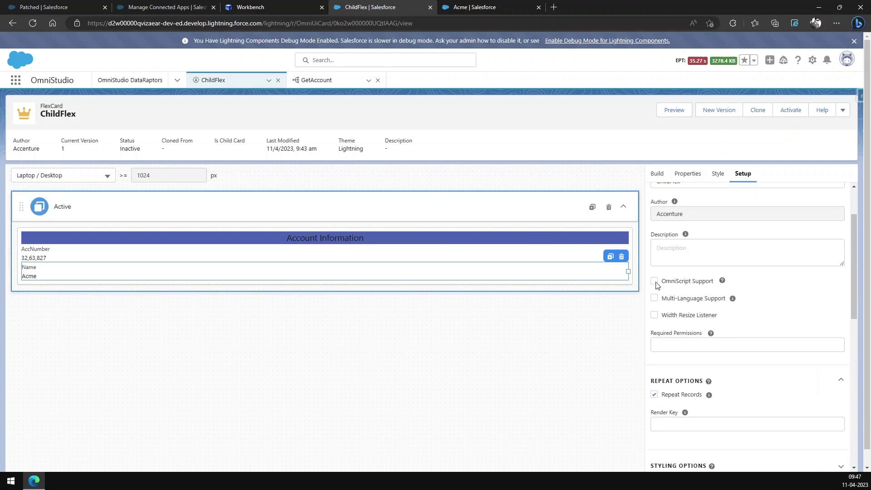
{"action": "left_click", "coordinate": [654, 282]}
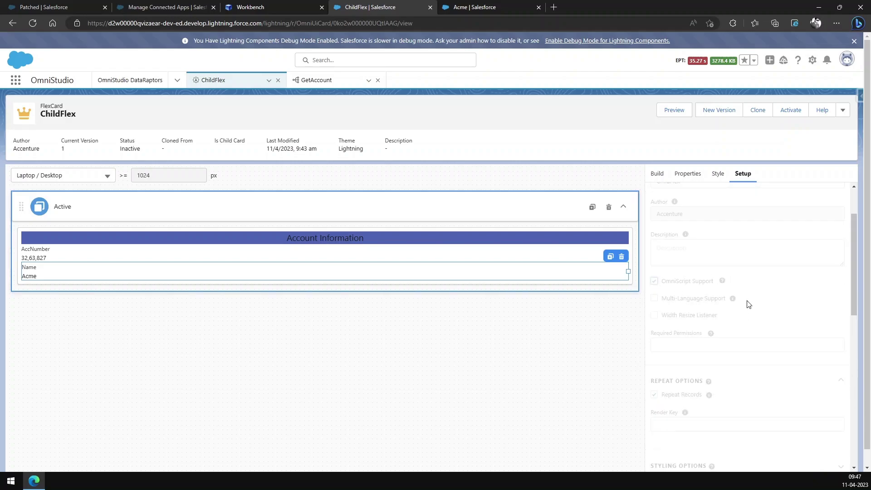
{"action": "scroll", "coordinate": [776, 299], "scroll_direction": "down", "scroll_amount": 6}
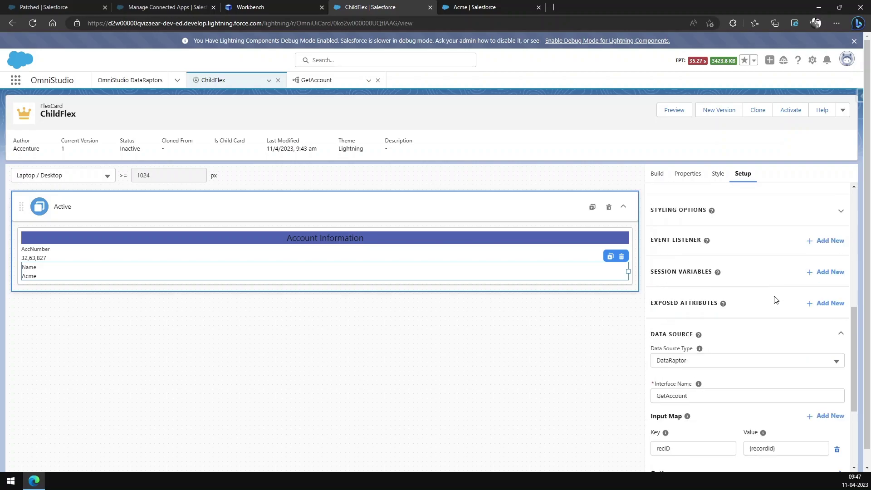
{"action": "scroll", "coordinate": [775, 300], "scroll_direction": "up", "scroll_amount": 6}
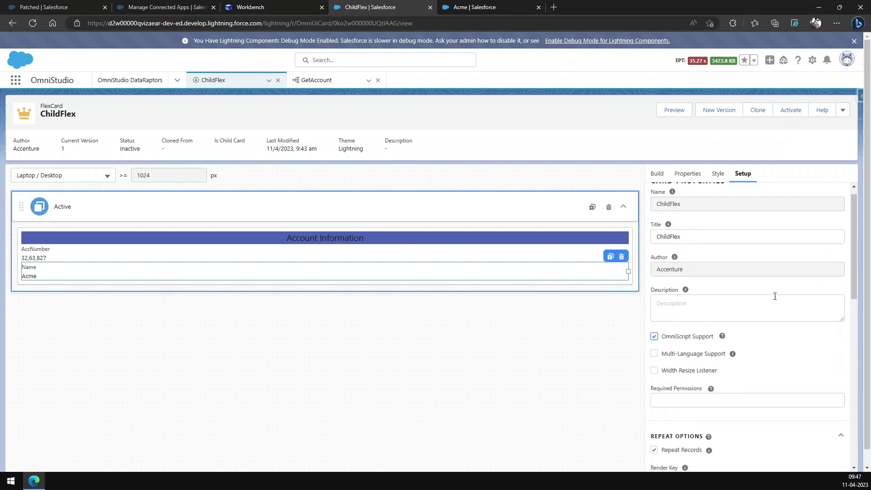
{"action": "left_click", "coordinate": [792, 112]}
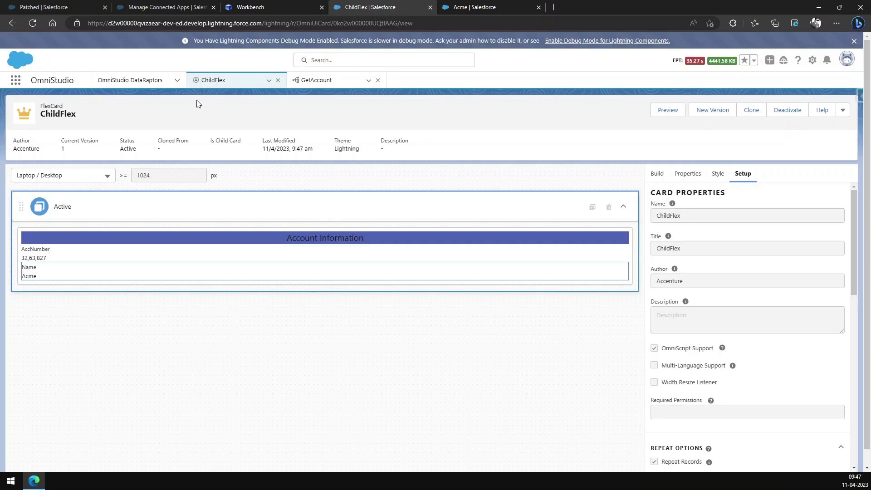
Step: Create a new OmniScript named PassRecordId with type Pass and subtype RecordId
{"action": "left_click", "coordinate": [177, 87]}
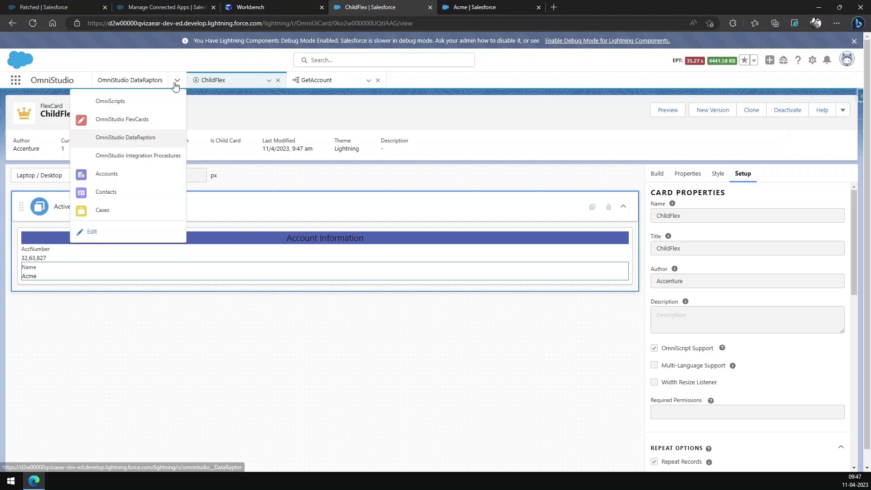
{"action": "left_click", "coordinate": [150, 104]}
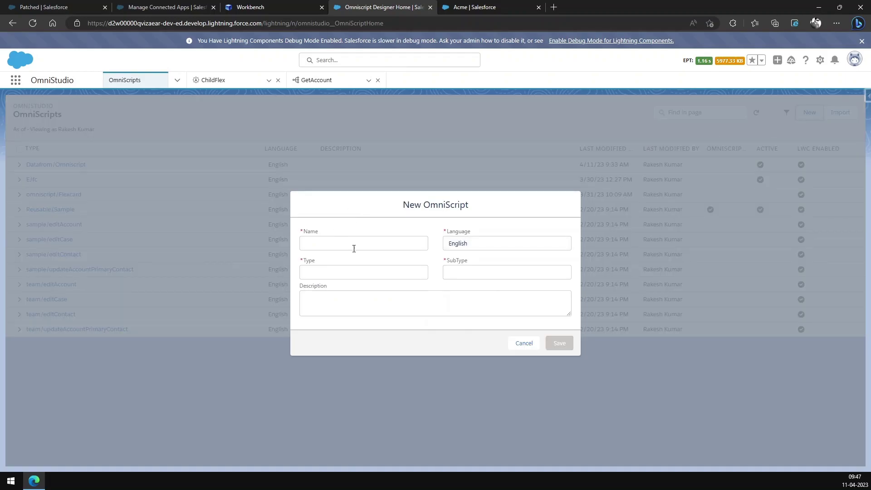
{"action": "left_click", "coordinate": [361, 244]}
{"action": "type", "text": "Pas"}
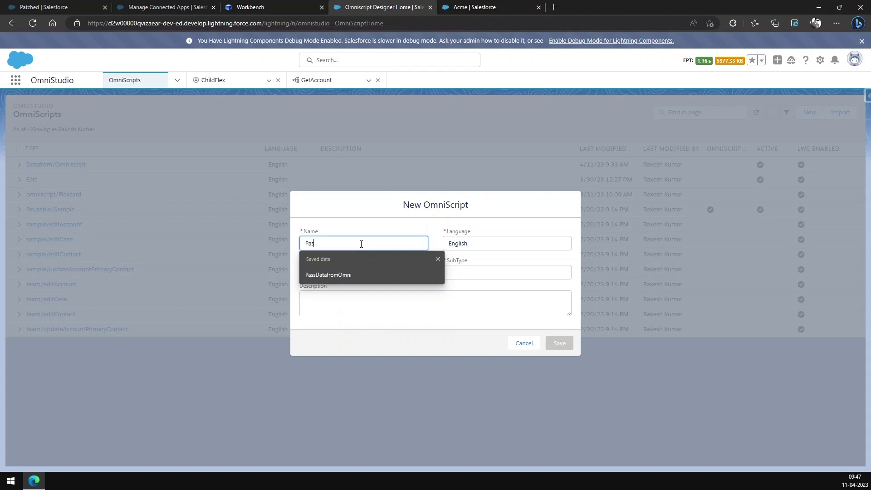
{"action": "type", "text": "sRecor"}
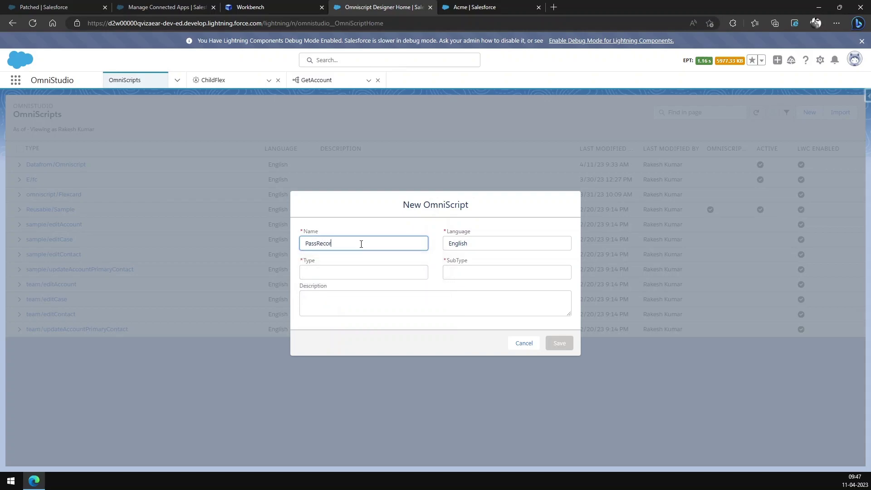
{"action": "type", "text": "dId"}
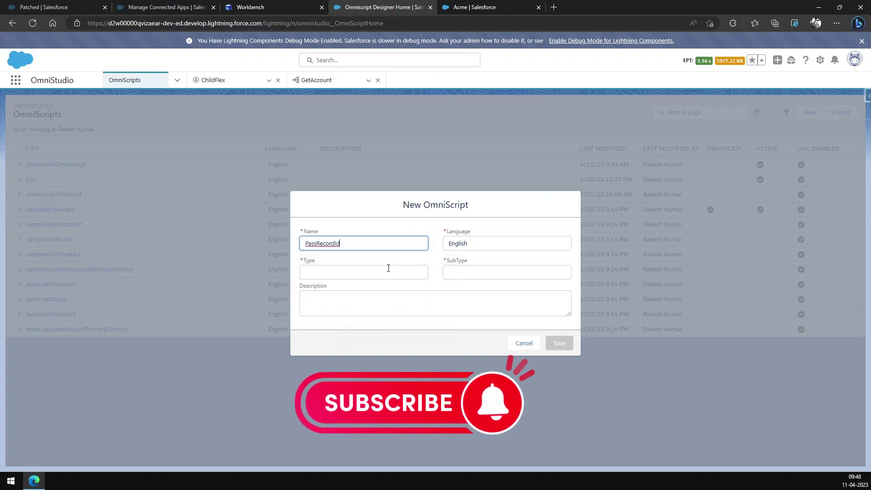
{"action": "left_click", "coordinate": [386, 271]}
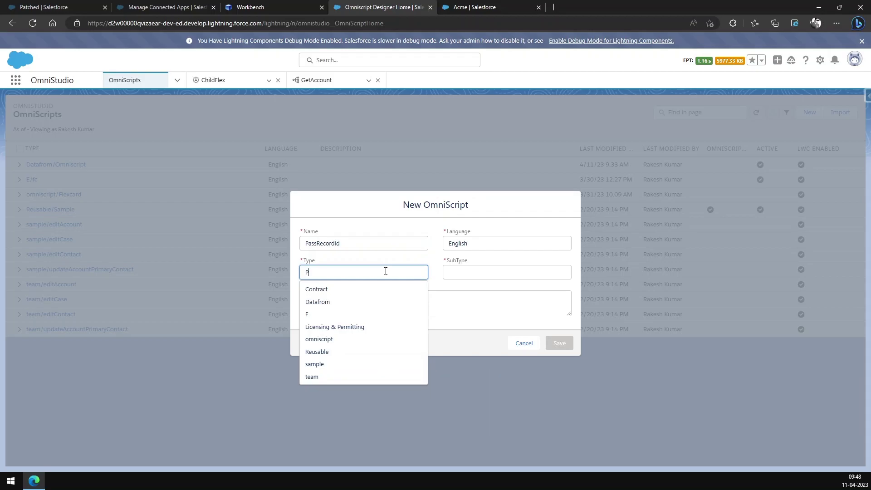
{"action": "type", "text": "Pass"}
{"action": "left_click", "coordinate": [507, 276]}
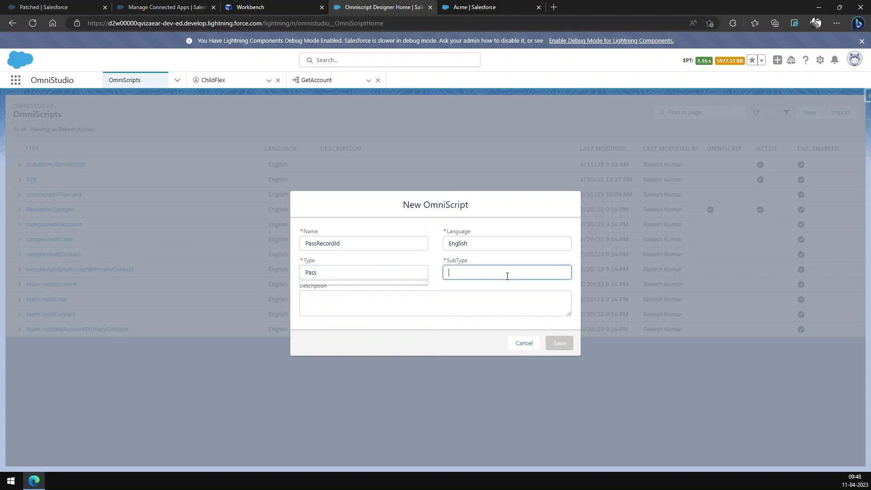
{"action": "type", "text": "RecordId"}
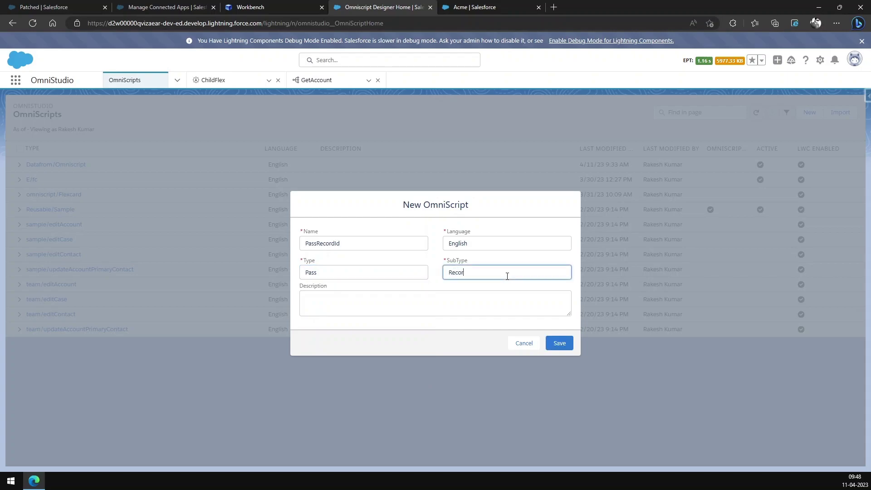
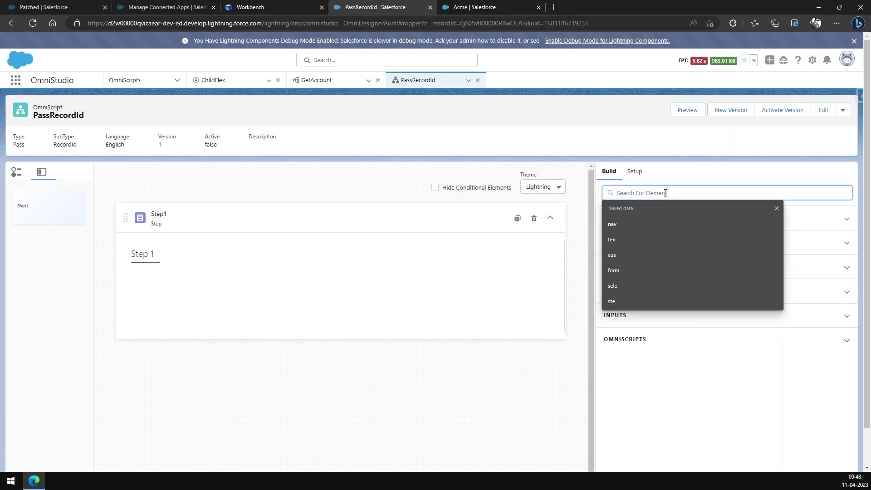
Step: Add a Custom Lightning Web Component element to Step1 and set its Lightning Web Component name to cfChildFlex
{"action": "type", "text": "ligh"}
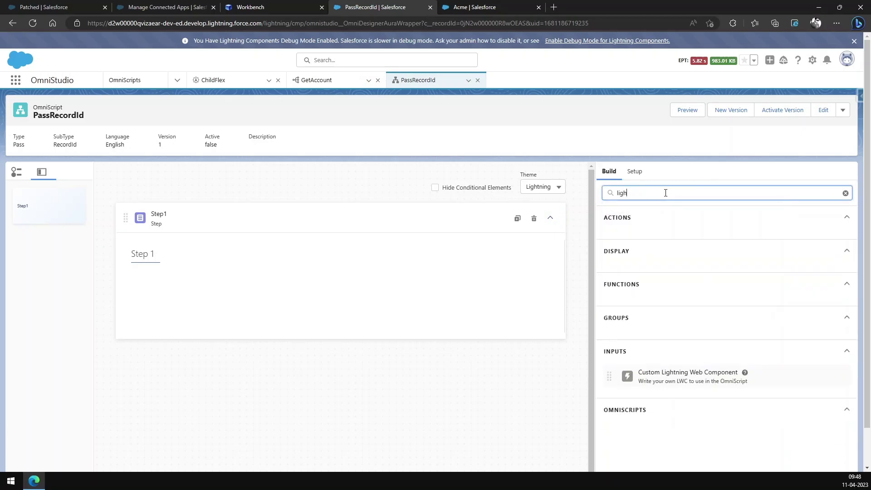
{"action": "left_click_drag", "start_coordinate": [701, 376], "coordinate": [270, 296]}
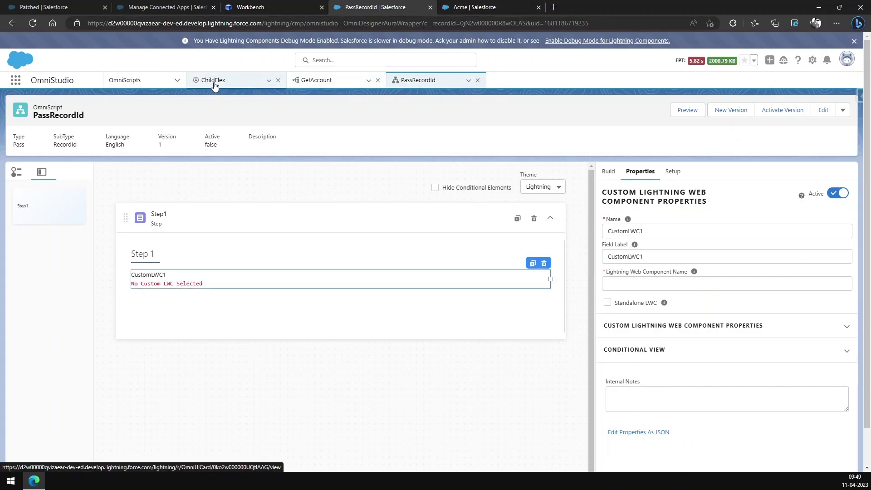
{"action": "left_click", "coordinate": [704, 282]}
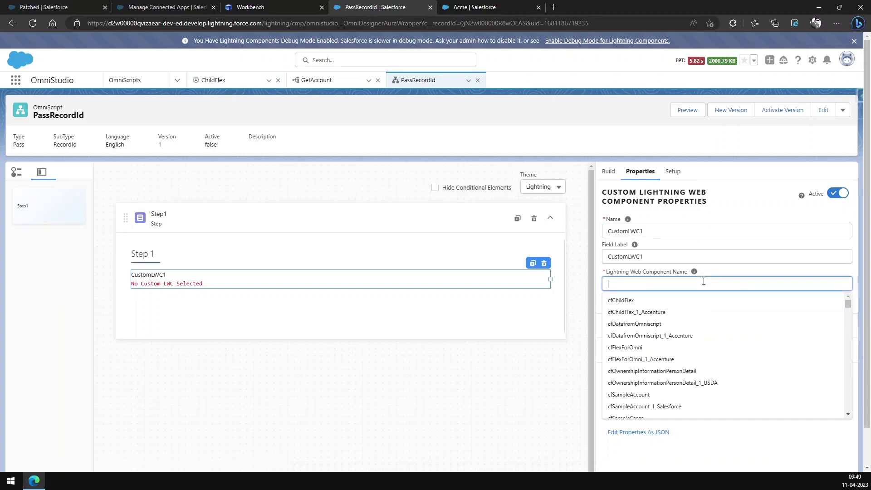
{"action": "left_click", "coordinate": [626, 301]}
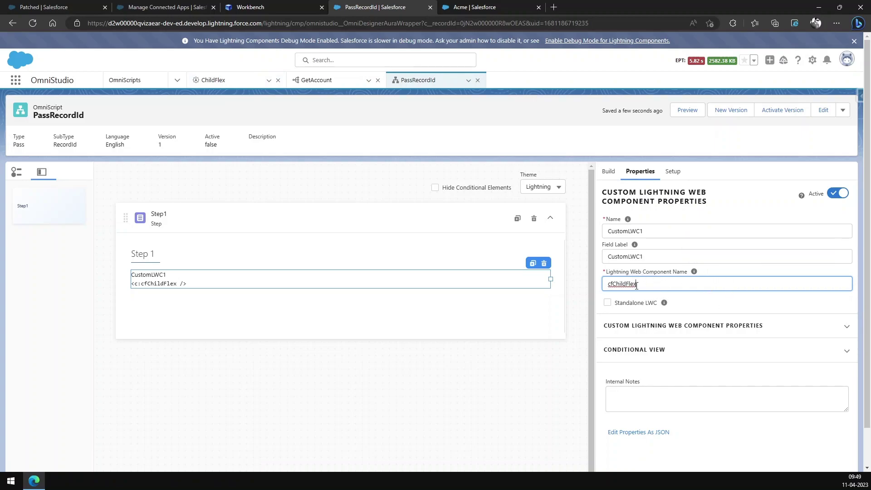
Step: Give the custom component a property named record-id with the source %ContextId%
{"action": "left_click", "coordinate": [732, 323]}
{"action": "left_click", "coordinate": [739, 328]}
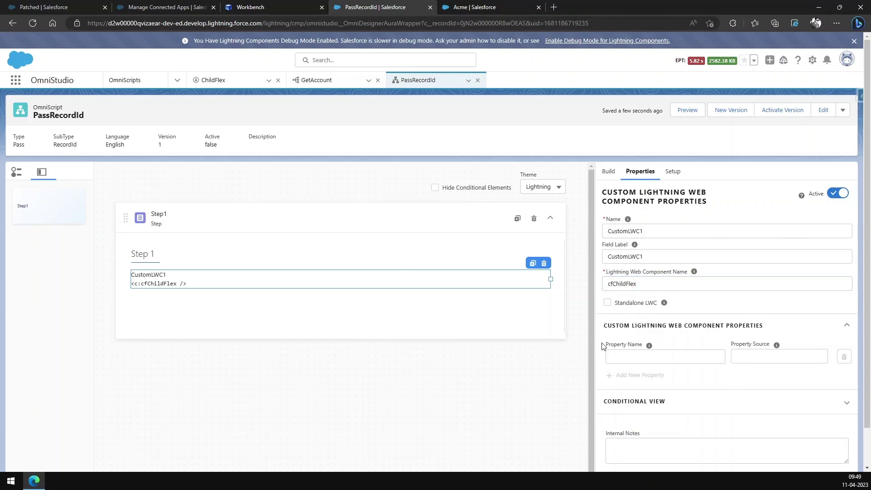
{"action": "left_click", "coordinate": [677, 357]}
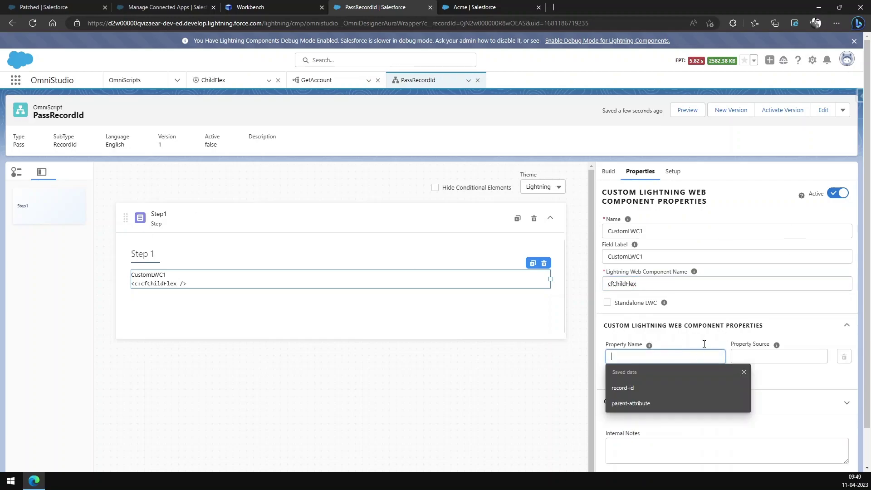
{"action": "left_click", "coordinate": [637, 388]}
{"action": "left_click", "coordinate": [761, 358]}
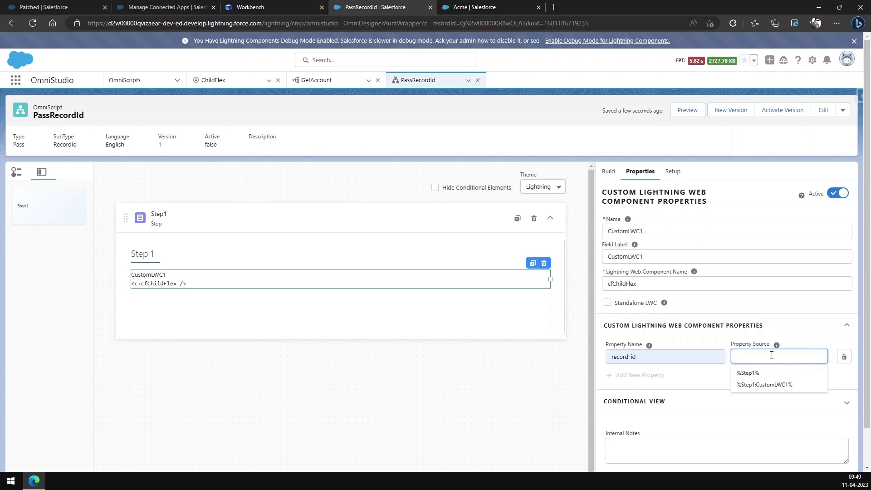
{"action": "type", "text": "%Context"}
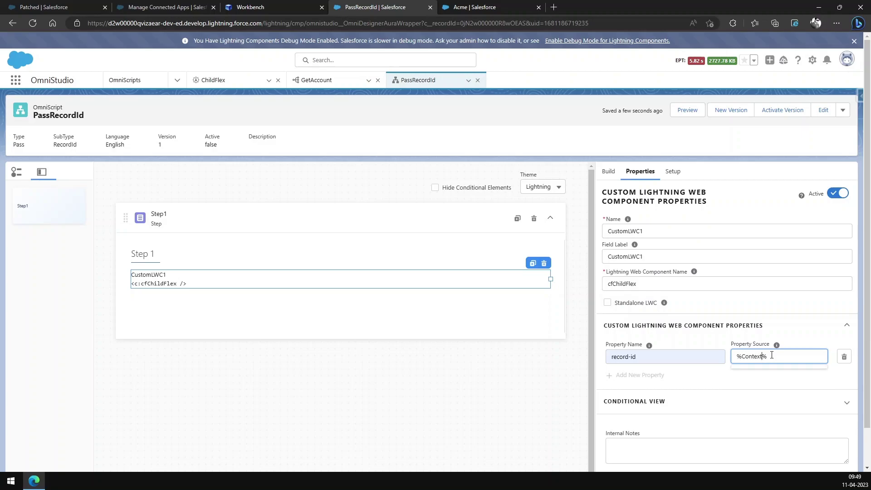
{"action": "type", "text": "Id"}
{"action": "left_click", "coordinate": [765, 357]}
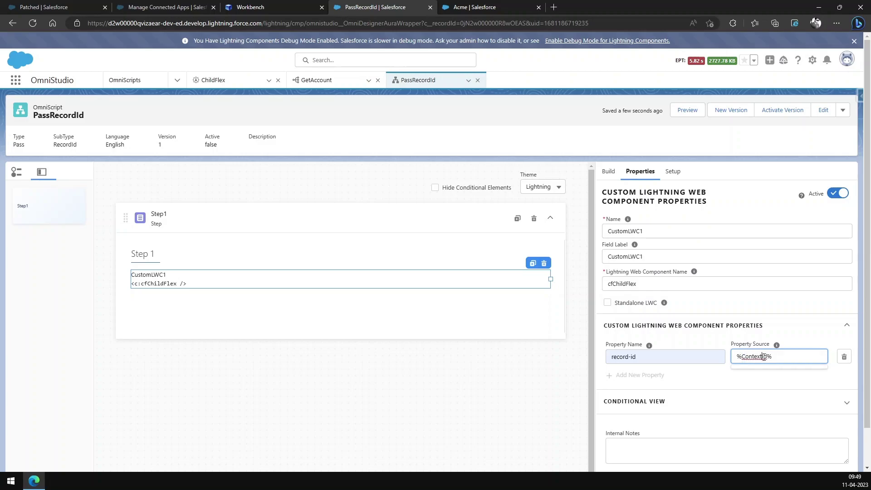
{"action": "left_click", "coordinate": [802, 334]}
{"action": "left_click", "coordinate": [801, 333]}
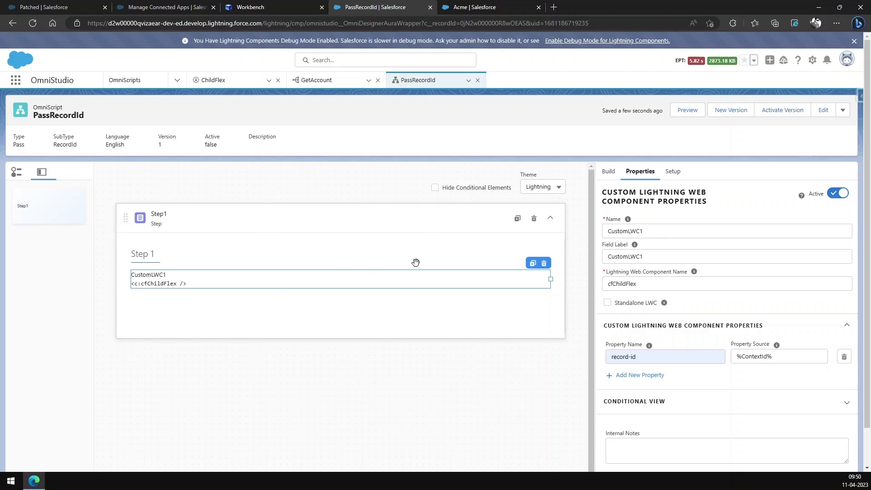
Step: Activate the PassRecordId OmniScript version and open its preview
{"action": "left_click", "coordinate": [787, 110]}
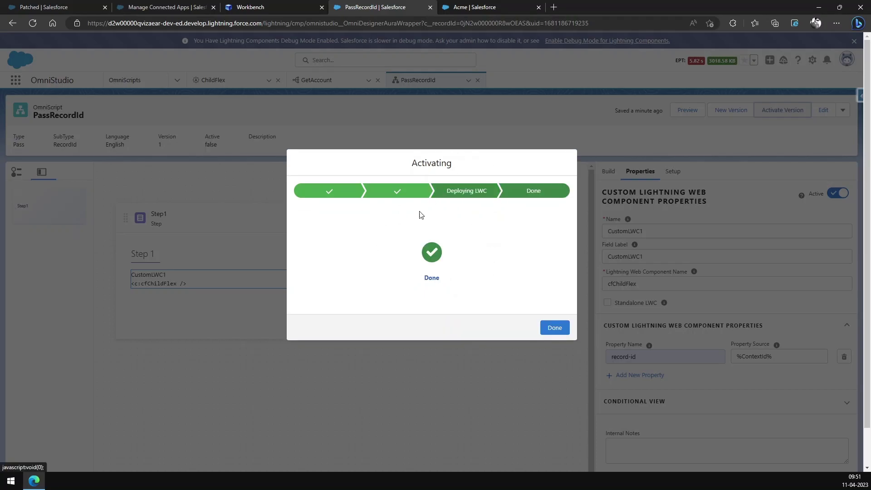
{"action": "left_click", "coordinate": [564, 336]}
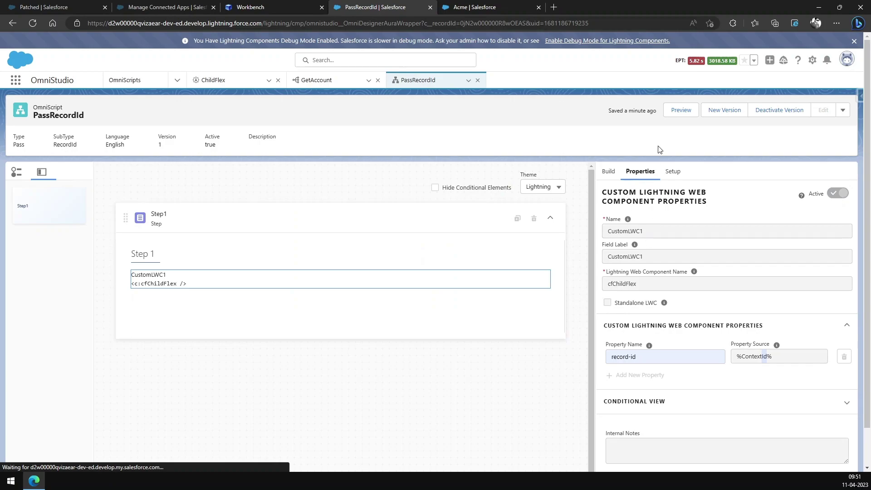
{"action": "left_click", "coordinate": [682, 112]}
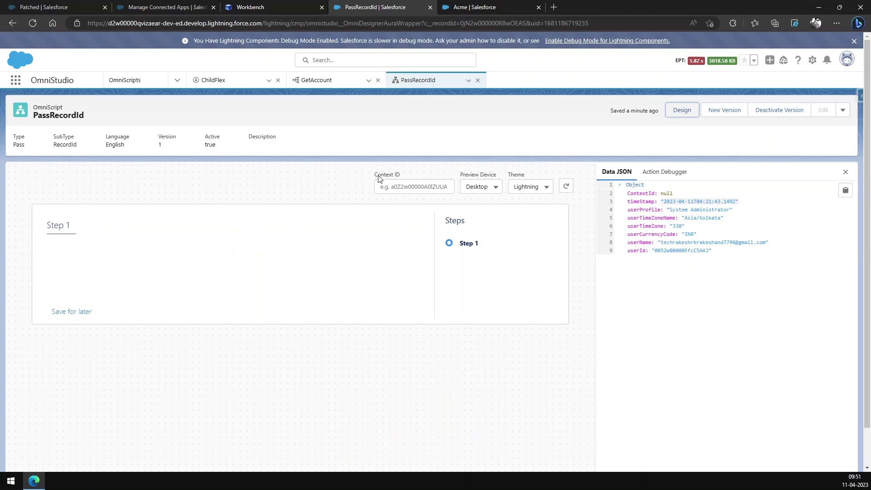
Step: Enter the Acme account's record ID as the preview's Context ID, refresh, and check the account details in Step 1
{"action": "left_click", "coordinate": [413, 187]}
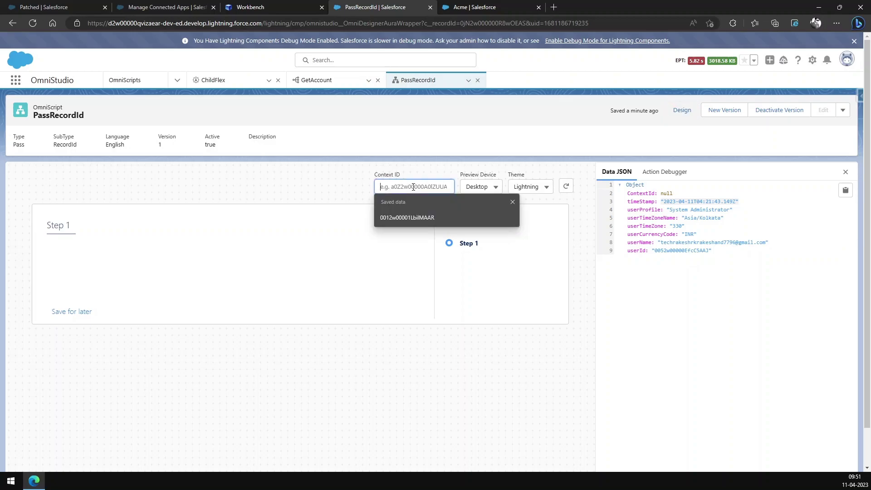
{"action": "type", "text": "0012w00001LbilMAAR"}
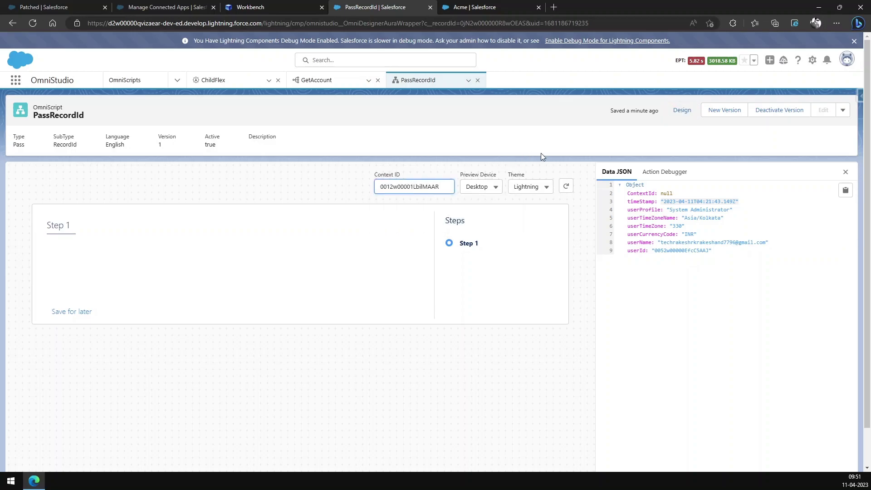
{"action": "left_click", "coordinate": [566, 186]}
{"action": "left_click", "coordinate": [566, 187]}
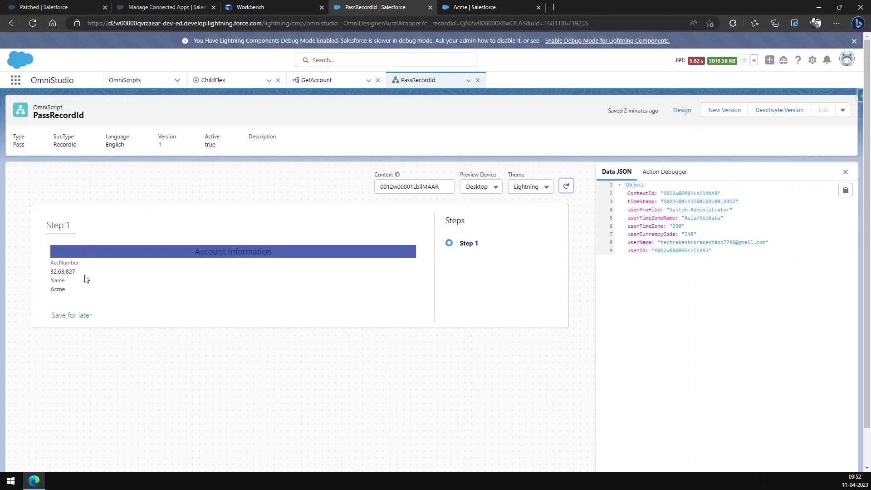
{"action": "left_click_drag", "start_coordinate": [49, 248], "coordinate": [74, 299]}
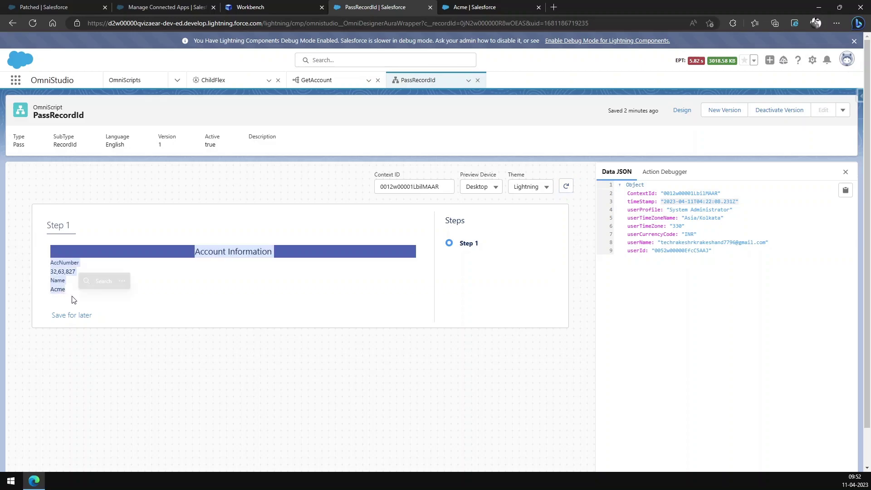